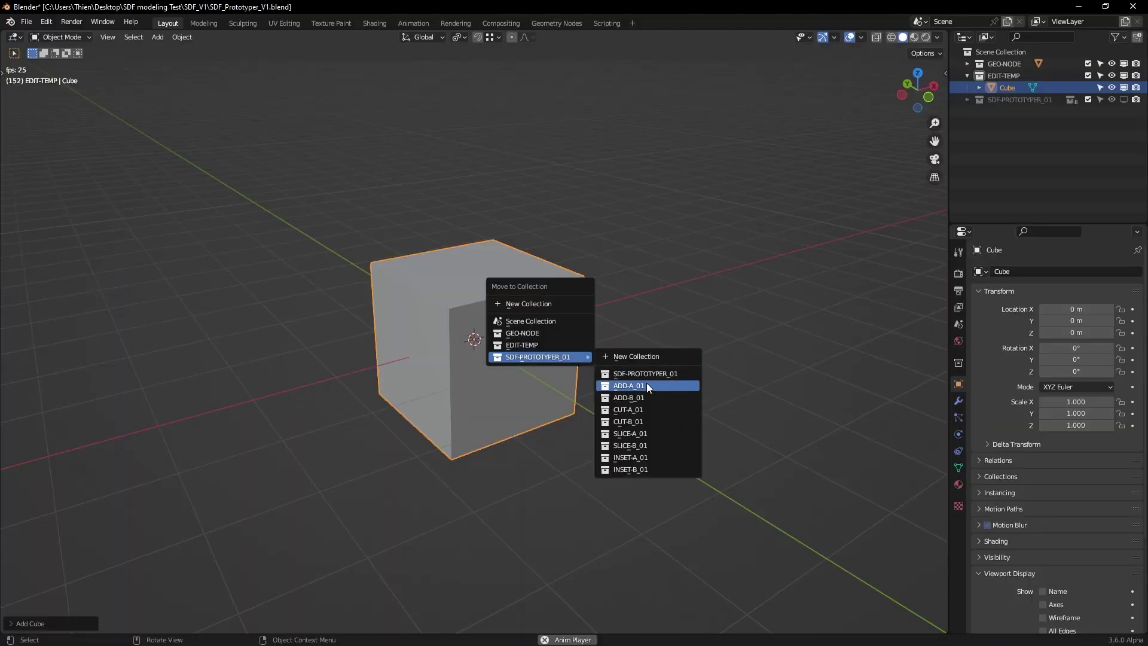
Place the cube in ADD-A_01, then add and move a second cube into CUT-A_01.
click(646, 382)
key(shift+a)
mouse_move(608, 371)
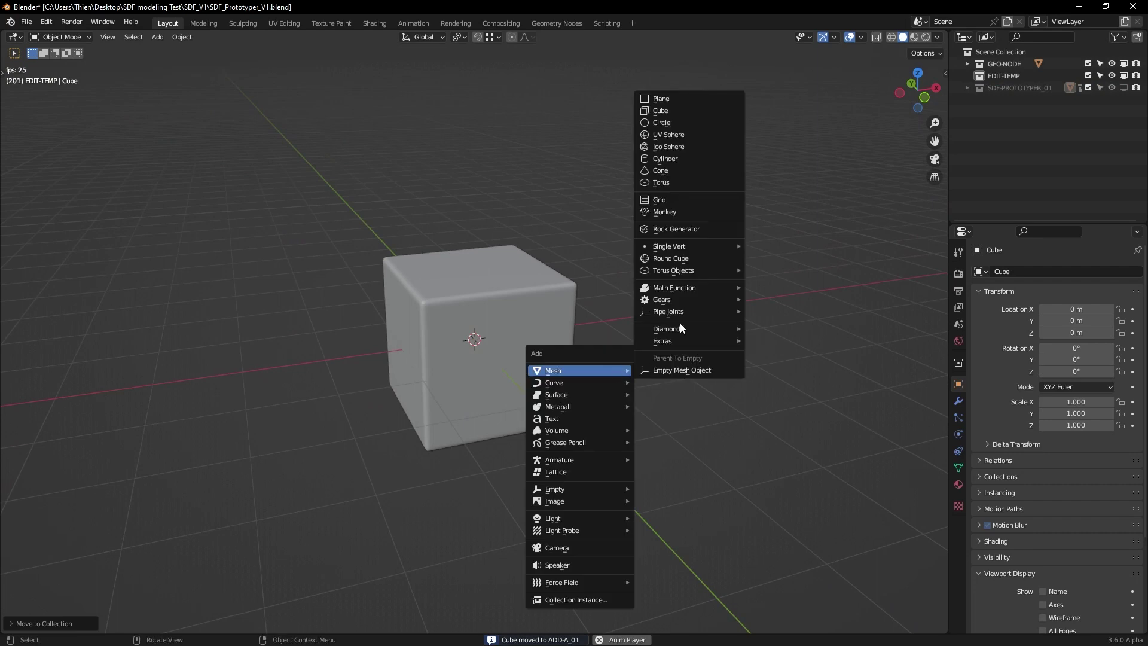
click(657, 110)
key(g)
click(612, 311)
key(m)
mouse_move(612, 311)
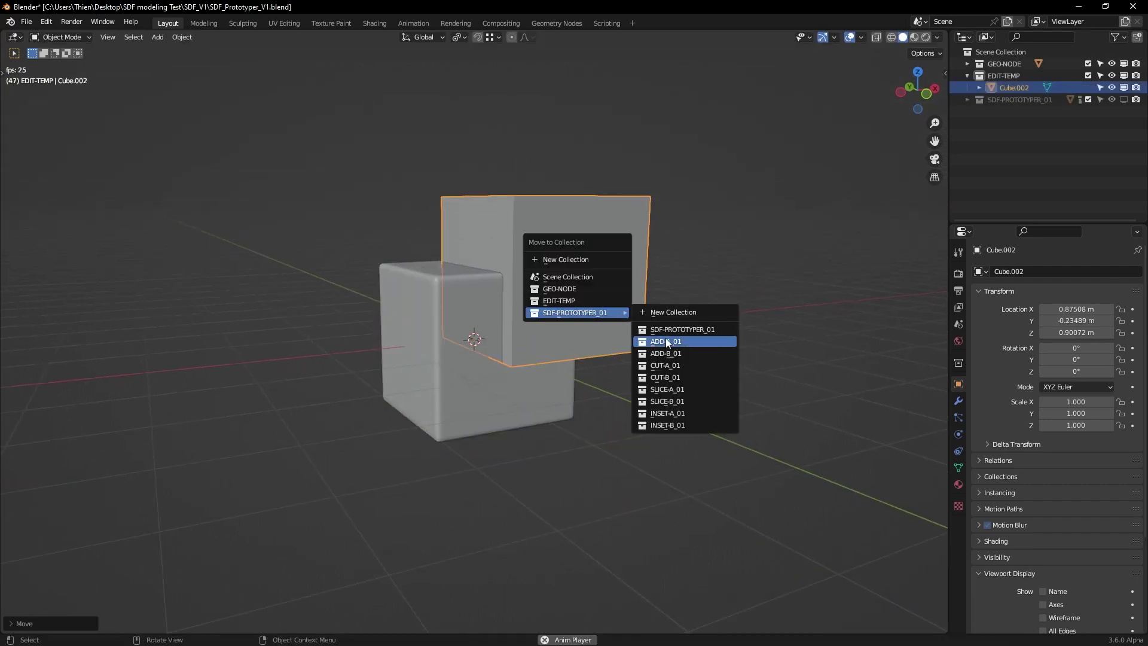
click(666, 366)
Add a UV sphere scaled to 0.897 and put it in ADD-B_01 as a dome.
key(shift+a)
mouse_move(618, 373)
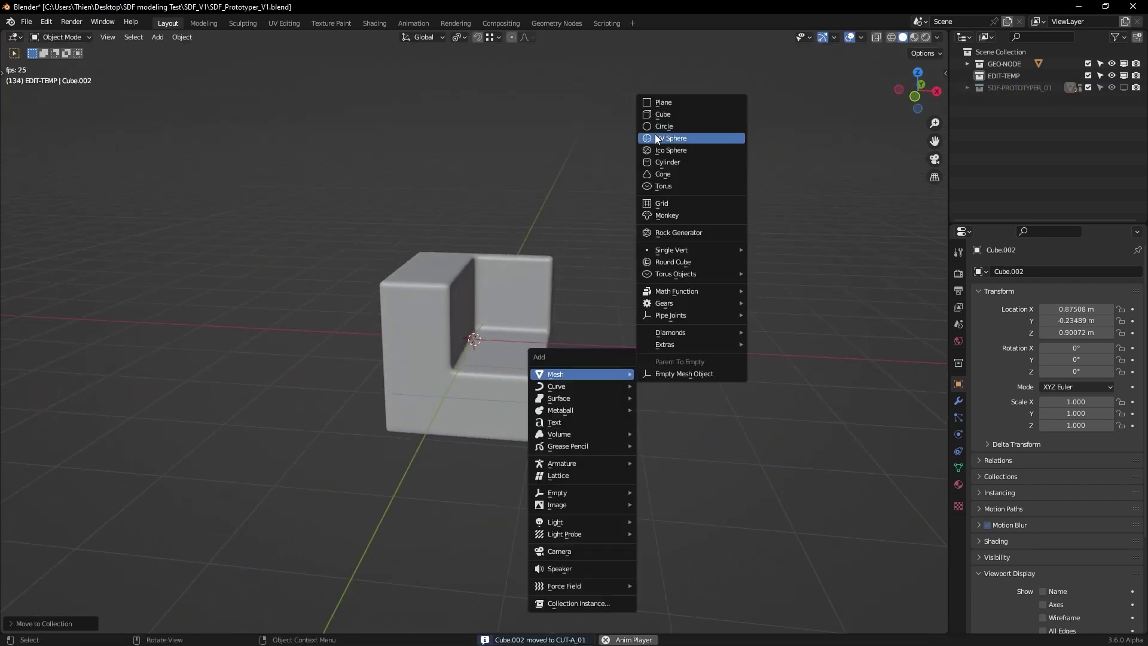
click(670, 138)
key(s)
click(601, 355)
key(m)
mouse_move(600, 354)
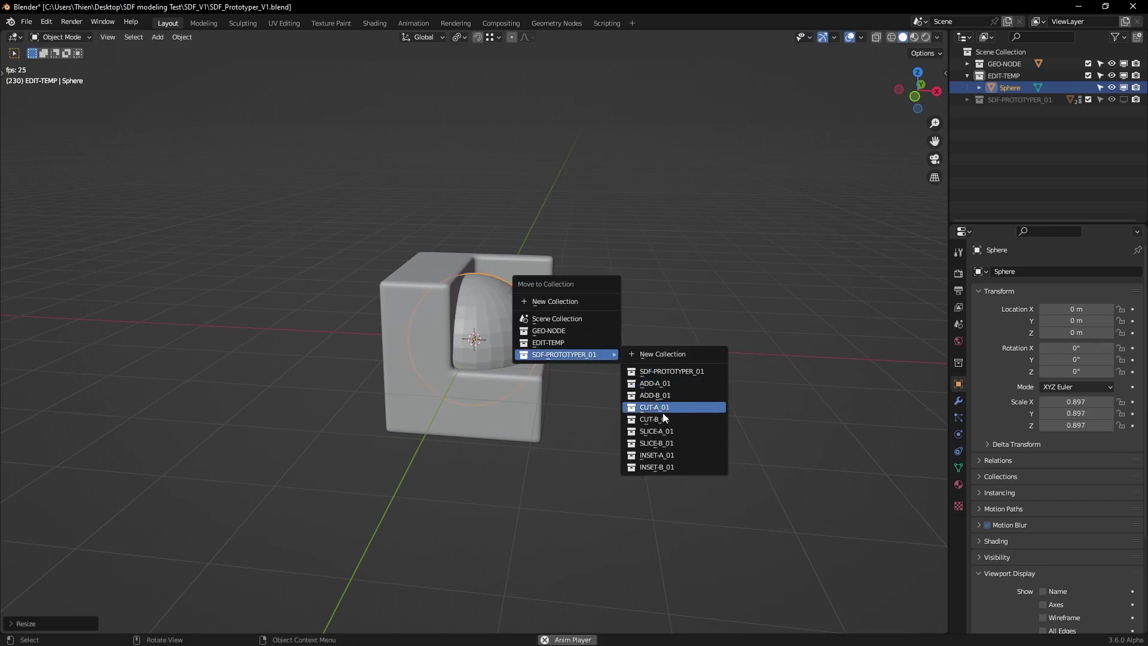
click(655, 394)
middle_drag(655, 394, 636, 393)
Add a cube scaled to 1.147, raise it to 1.3945 m, and put it in SLICE-A_01.
key(shift+a)
mouse_move(636, 395)
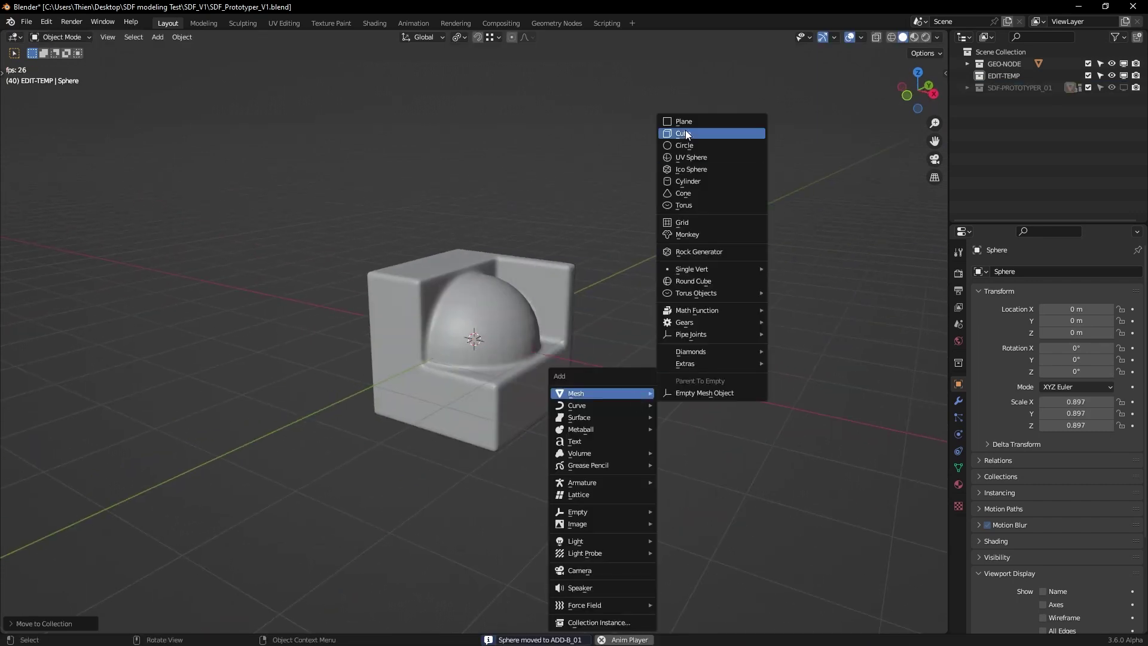
click(685, 133)
key(s)
click(685, 334)
key(g)
key(z)
click(692, 241)
key(m)
mouse_move(692, 241)
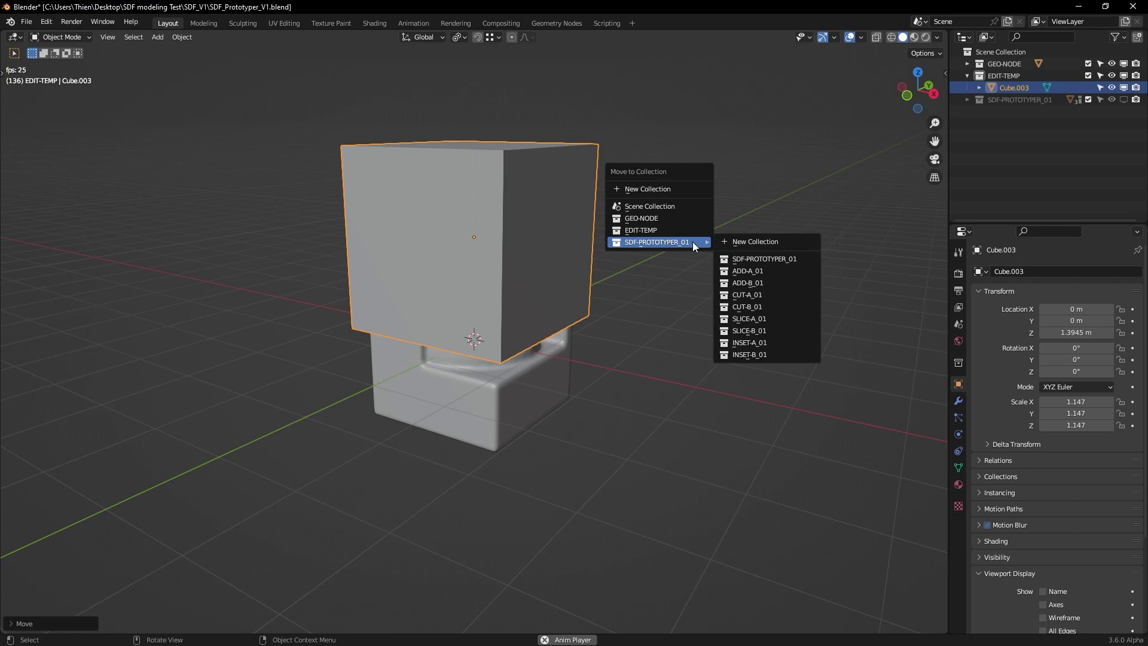
click(749, 318)
middle_drag(632, 384, 609, 376)
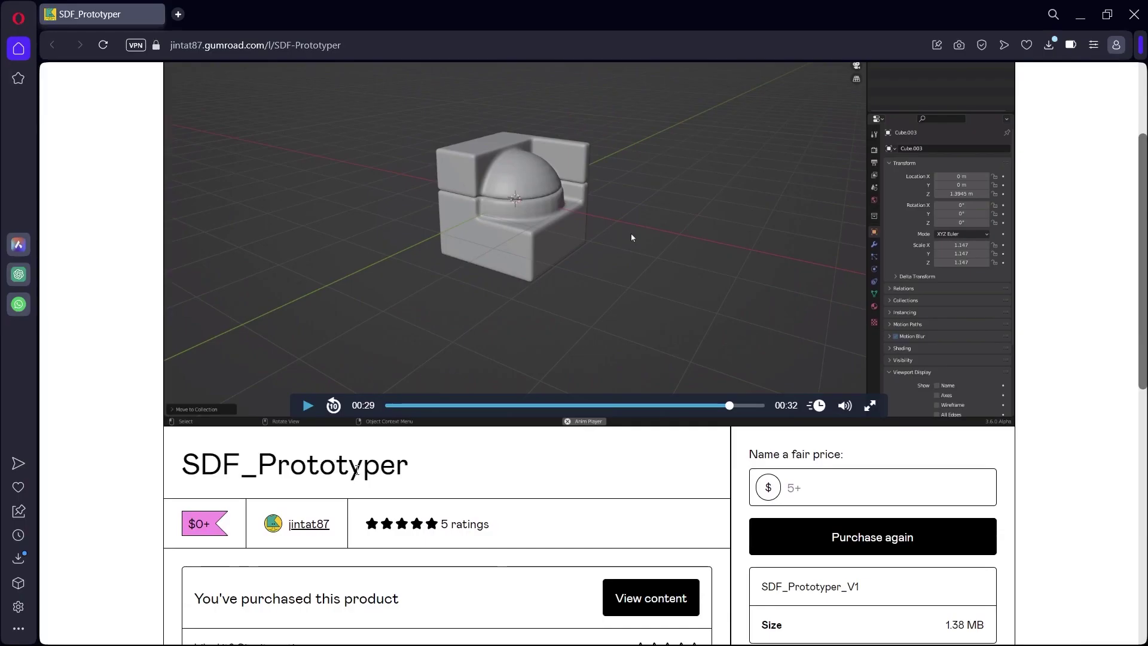
On the SDF_Prototyper product page, enter a fair price of 0 and open the content.
scroll(504, 343, down, 5)
scroll(494, 347, down, 4)
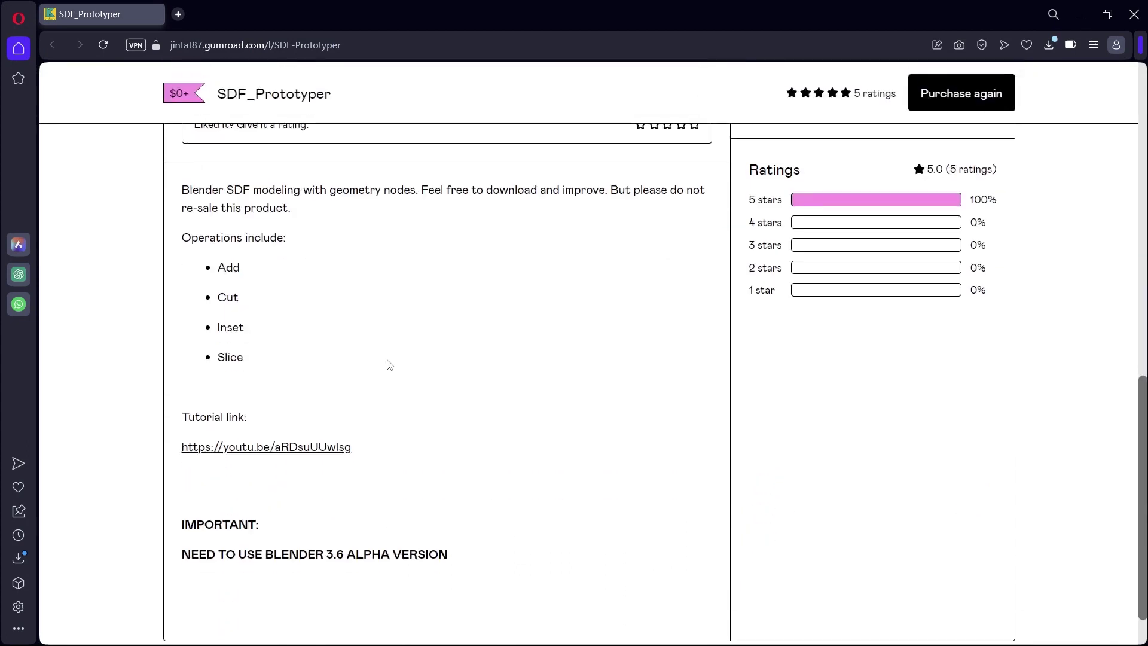
scroll(440, 494, down, 1)
scroll(438, 487, up, 8)
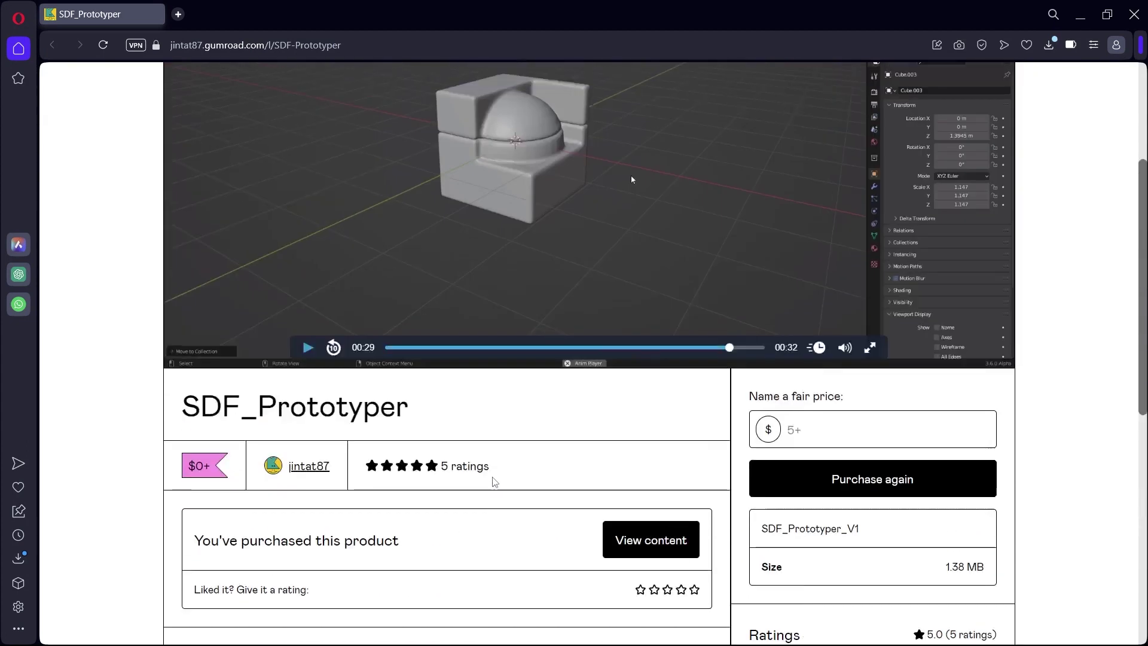
click(862, 428)
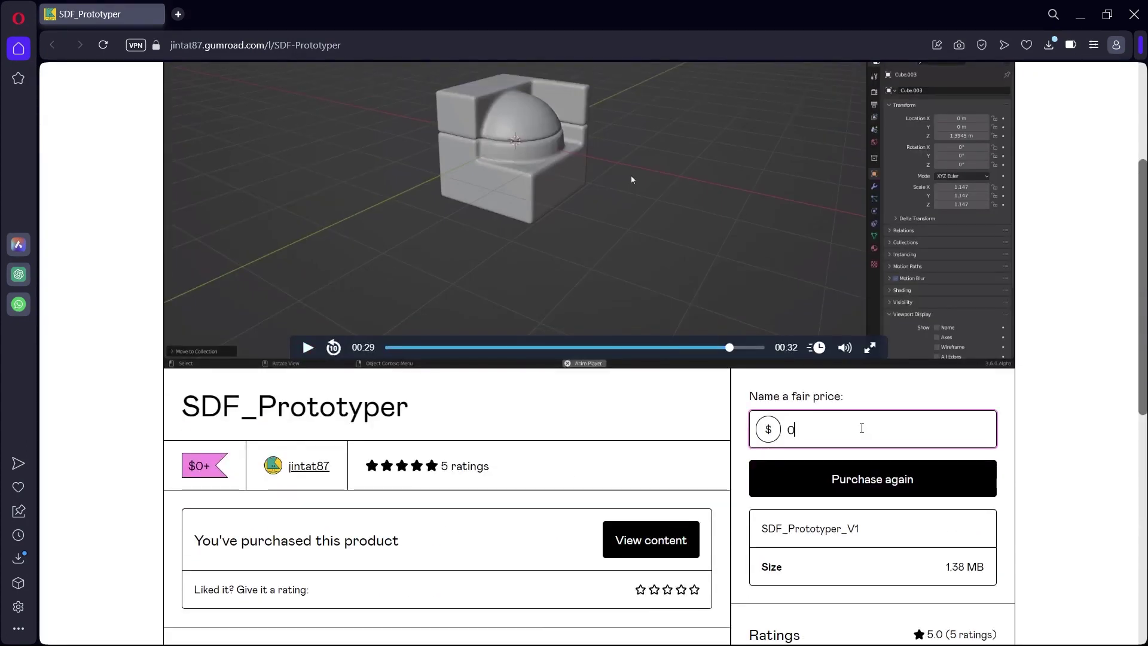
click(578, 500)
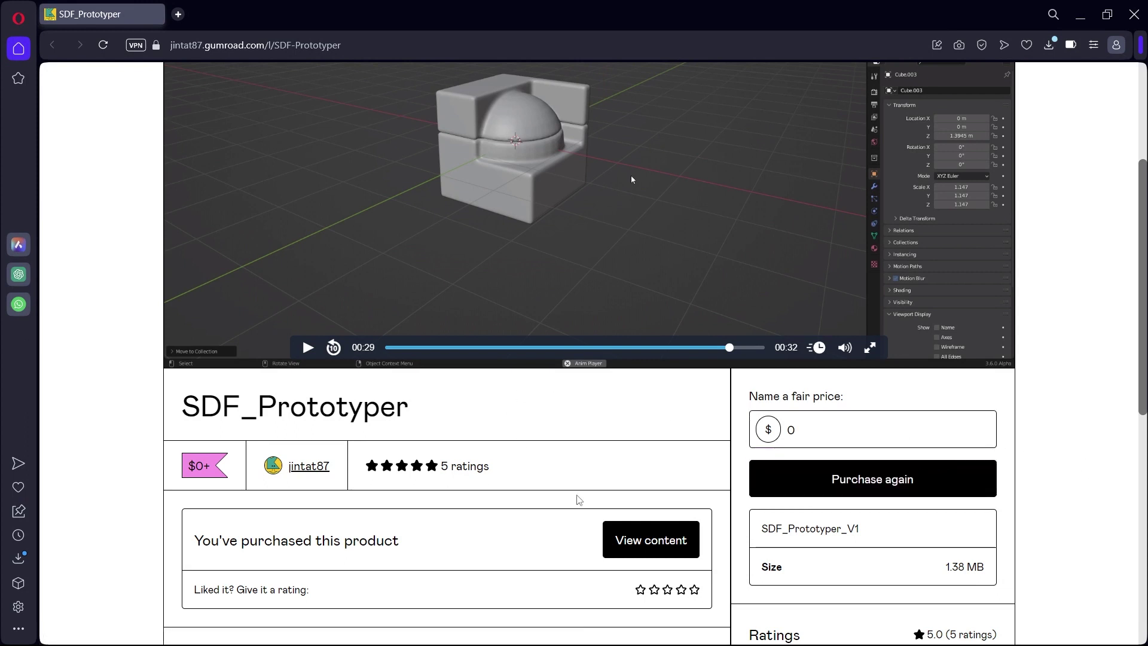
click(619, 551)
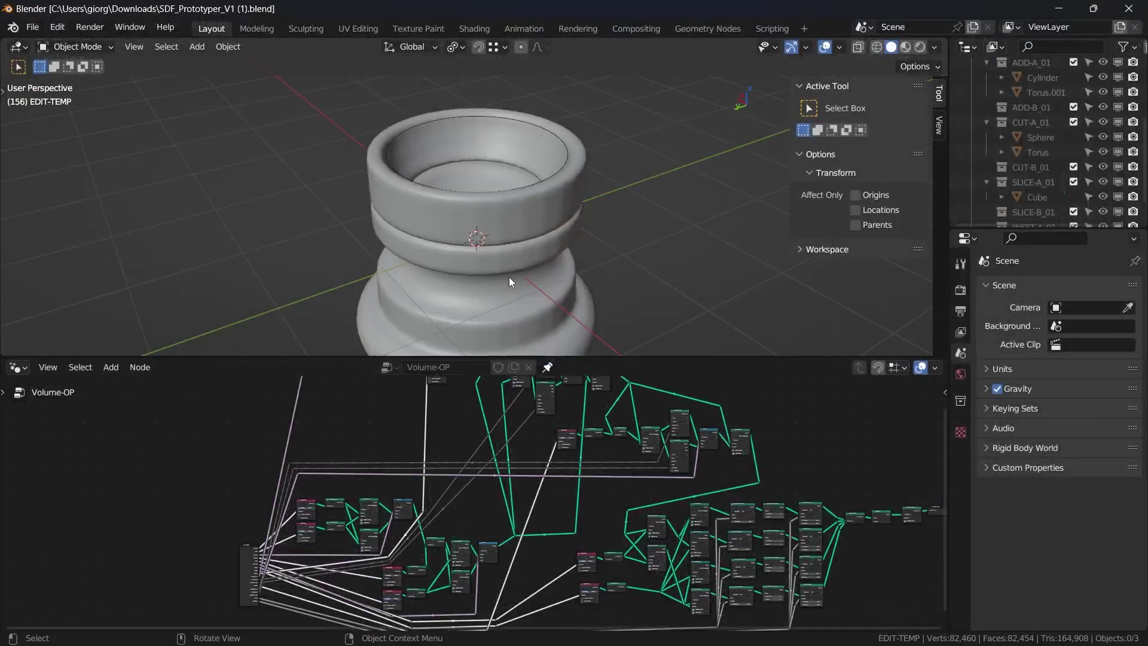
Set the viewport shading to a glossy red MatCap.
mouse_move(508, 278)
middle_down()
mouse_move(537, 234)
mouse_move(500, 209)
mouse_move(556, 207)
mouse_move(563, 325)
mouse_move(598, 281)
middle_up()
click(933, 47)
click(921, 118)
click(887, 169)
click(659, 205)
click(933, 47)
click(951, 154)
Compare grey and glossy red MatCap looks while orbiting around the model.
click(847, 198)
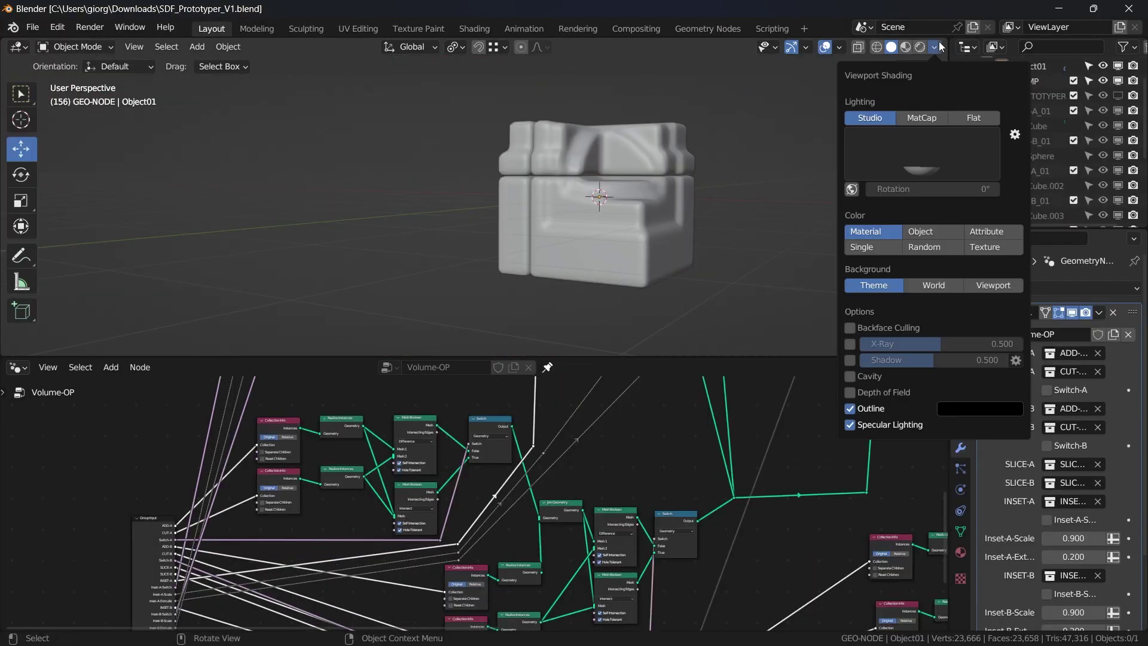
click(921, 118)
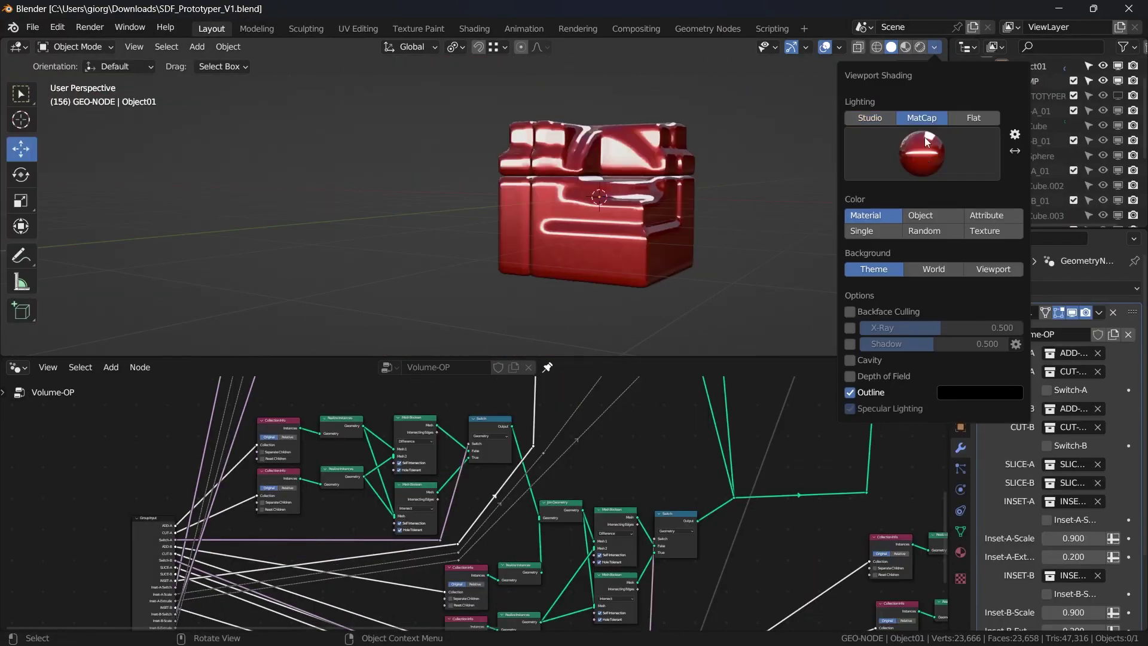
mouse_move(619, 167)
middle_down()
mouse_move(526, 217)
mouse_move(552, 134)
mouse_move(516, 250)
mouse_move(787, 181)
middle_up()
click(934, 47)
click(905, 144)
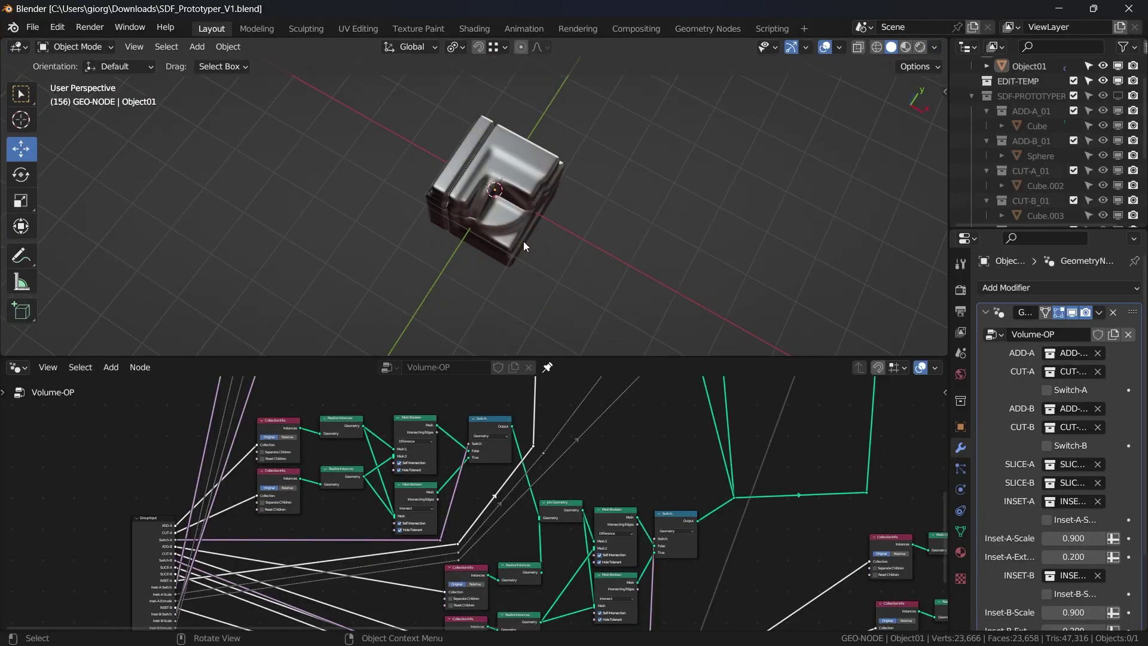
mouse_move(522, 242)
middle_down()
mouse_move(447, 149)
mouse_move(504, 221)
mouse_move(579, 232)
mouse_move(919, 61)
middle_up()
Switch to Studio lighting, then back to a glossy red MatCap on the bar.
click(933, 46)
click(876, 118)
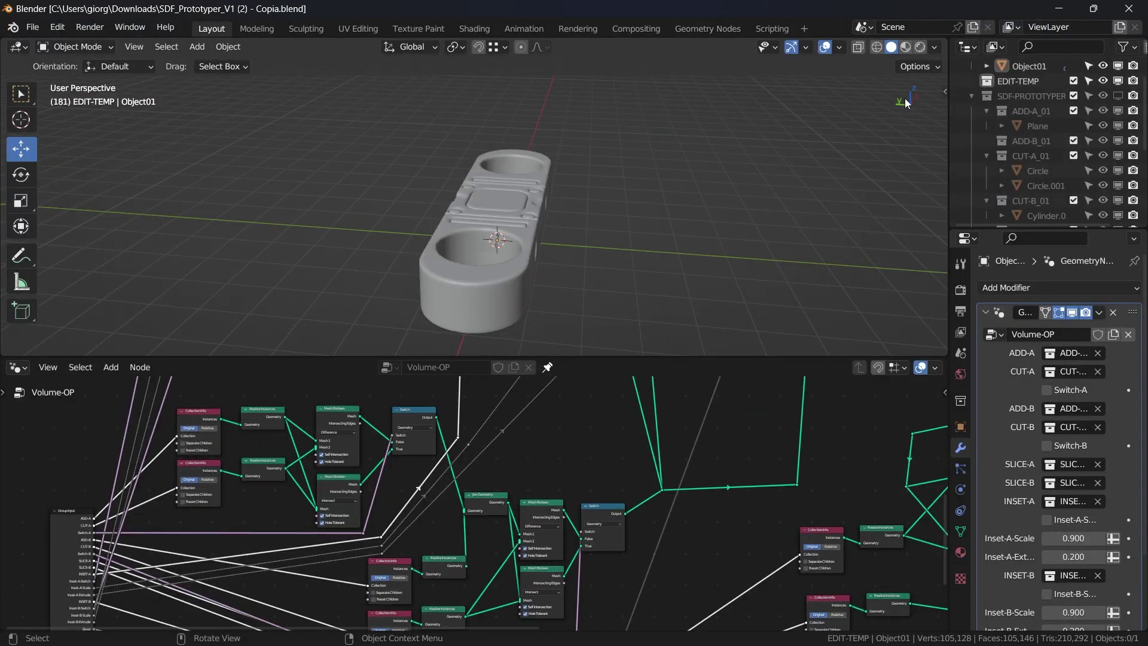
click(933, 46)
click(914, 118)
click(901, 162)
click(679, 275)
mouse_move(628, 272)
middle_down()
mouse_move(494, 267)
mouse_move(417, 295)
mouse_move(558, 242)
mouse_move(579, 257)
mouse_move(658, 241)
mouse_move(629, 225)
mouse_move(963, 68)
middle_up()
Return the viewport to Studio lighting to view the grey starter cube.
click(933, 46)
click(876, 118)
middle_drag(591, 217, 504, 232)
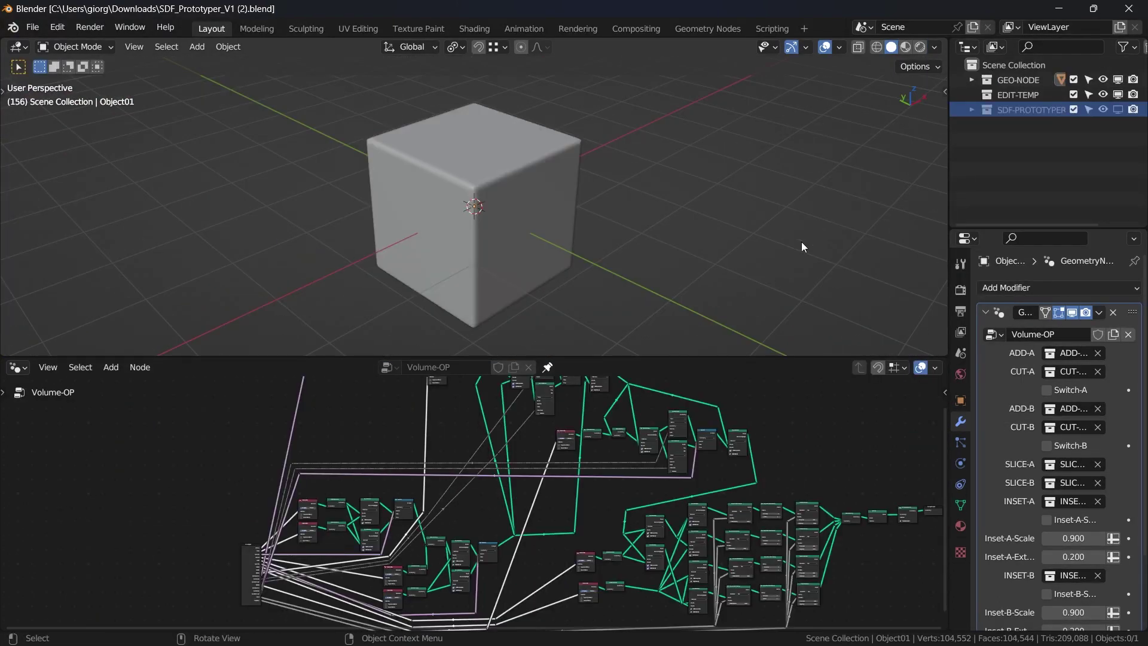
Delete the starter Cube from the ADD-A_01 collection.
click(971, 109)
click(1018, 139)
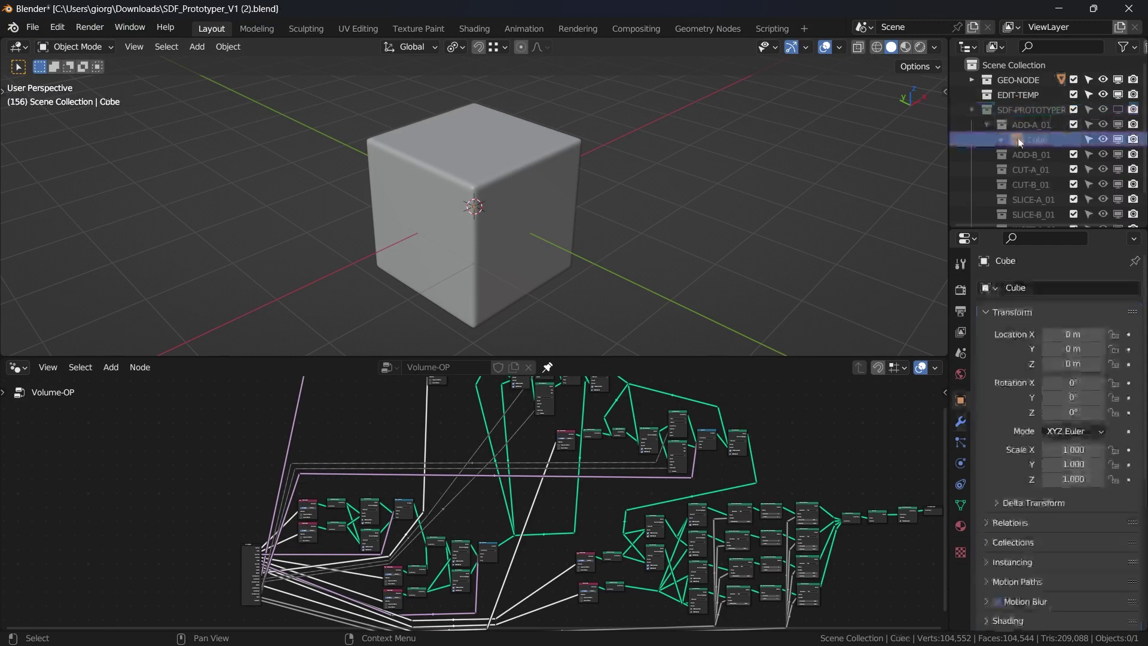
key(x)
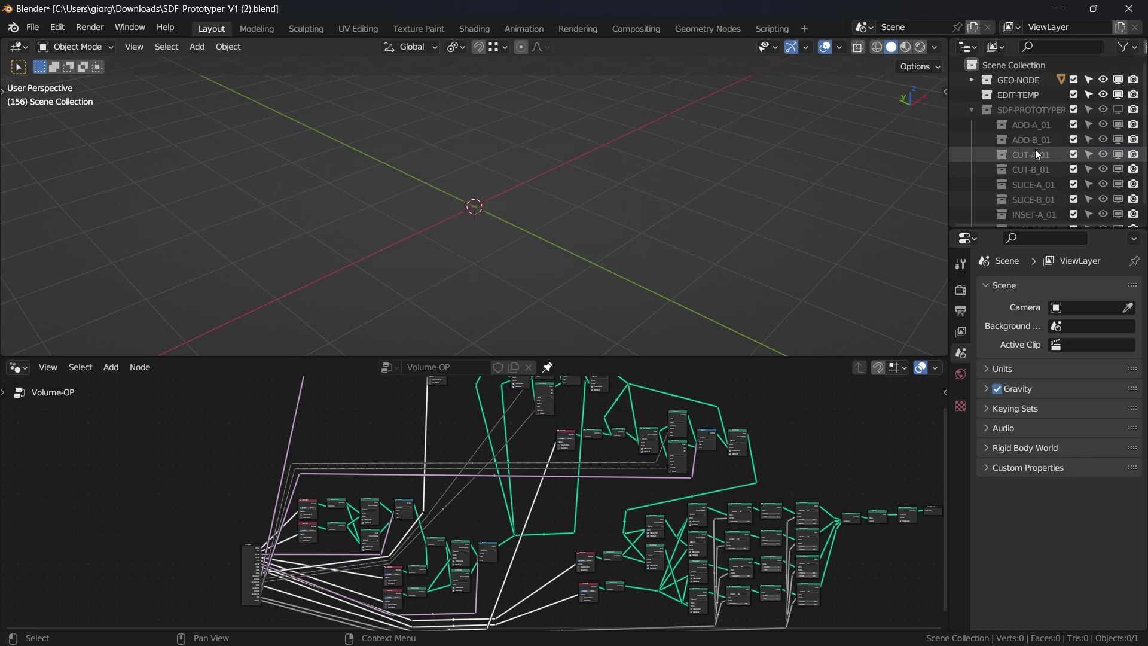
click(977, 112)
Select Object01, show its Volume-OP modifier, and make EDIT-TEMP the active collection.
click(973, 80)
click(1004, 94)
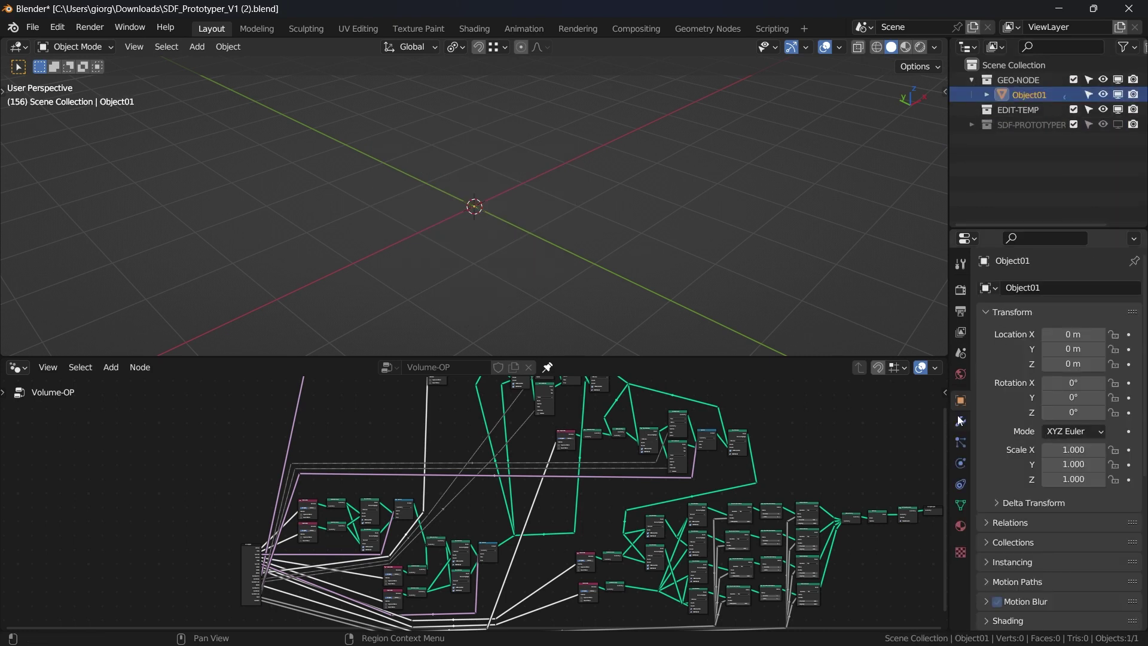
click(960, 421)
click(1024, 107)
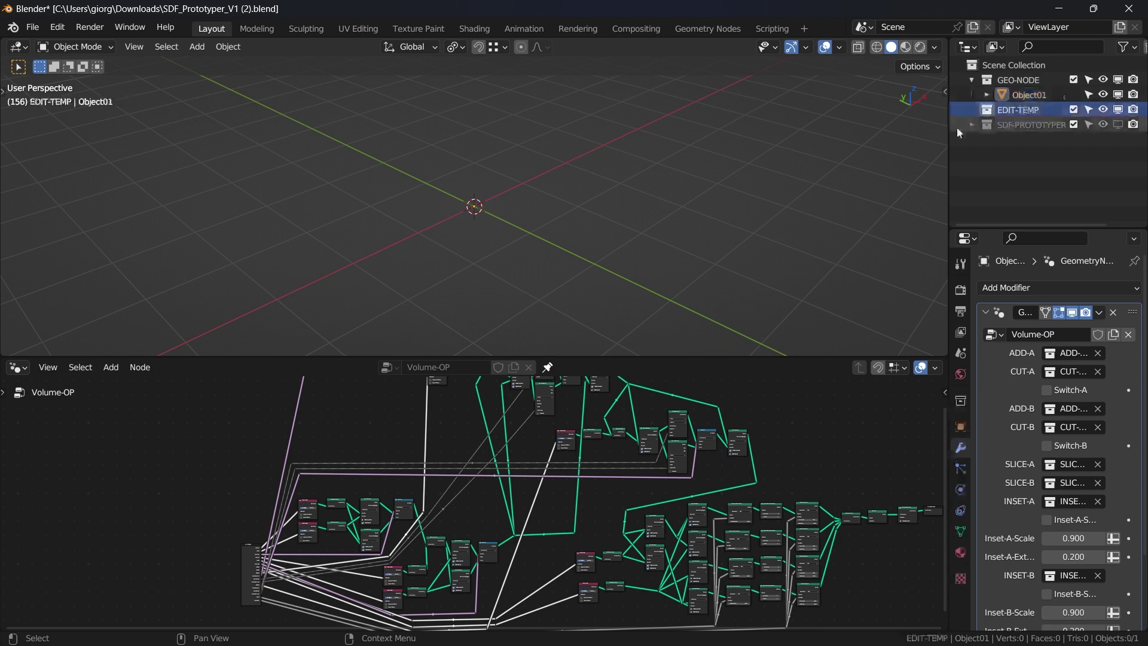
key(shift+a)
Add a cube and move it into ADD-A_01 so it renders as a rounded SDF cube.
mouse_move(470, 183)
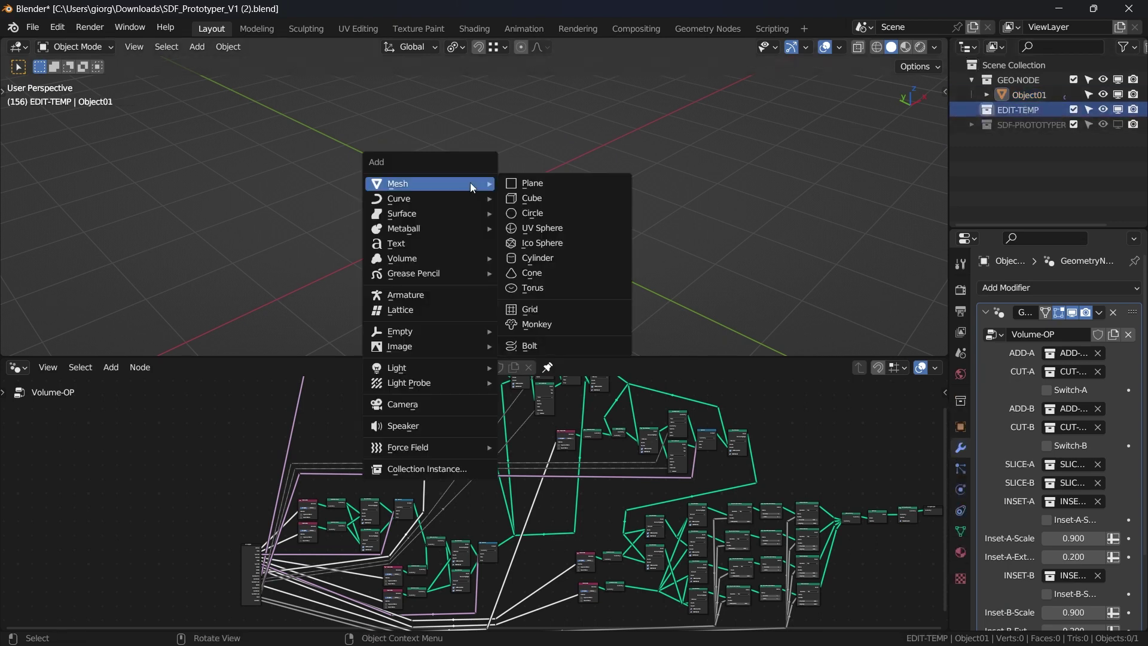
click(516, 199)
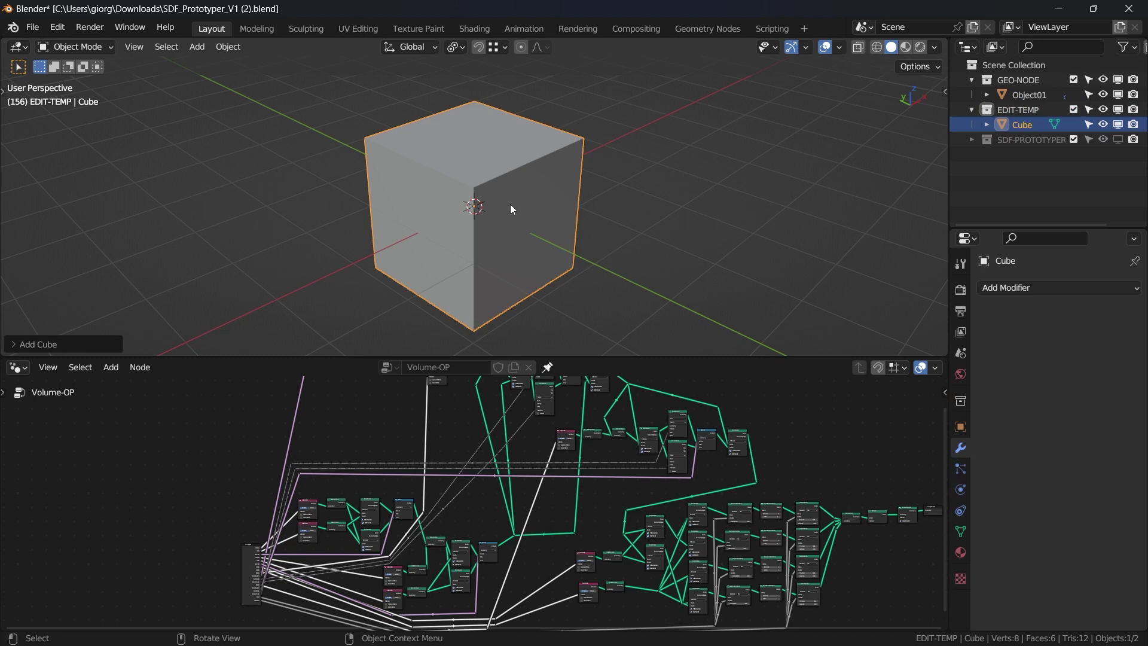
key(shift+a)
mouse_move(511, 205)
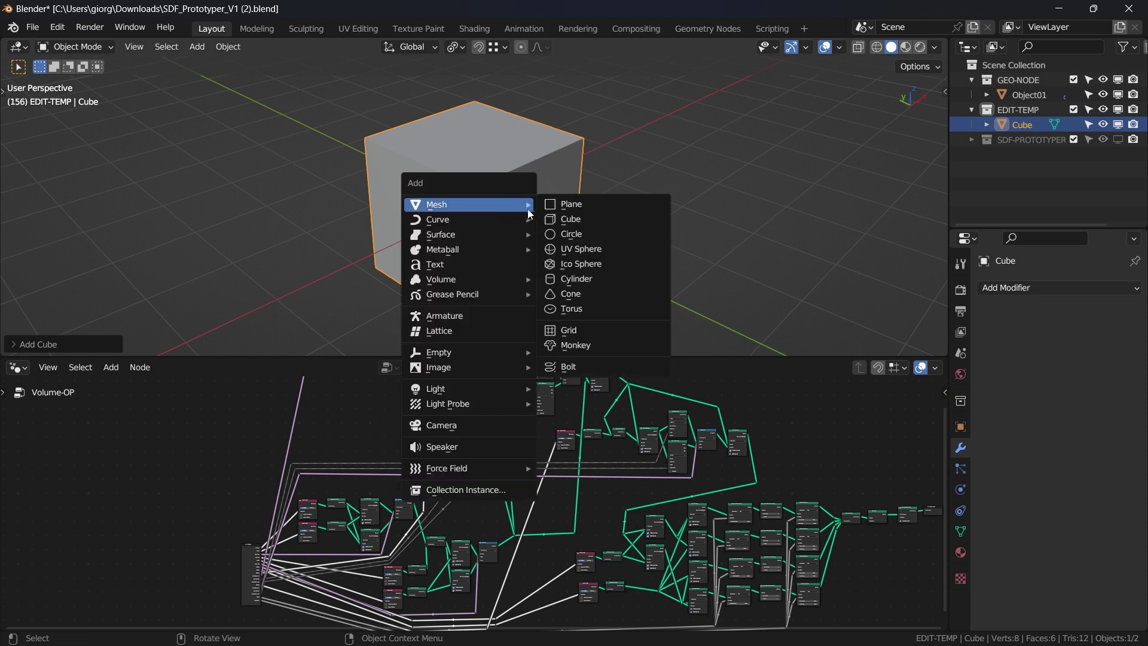
key(Escape)
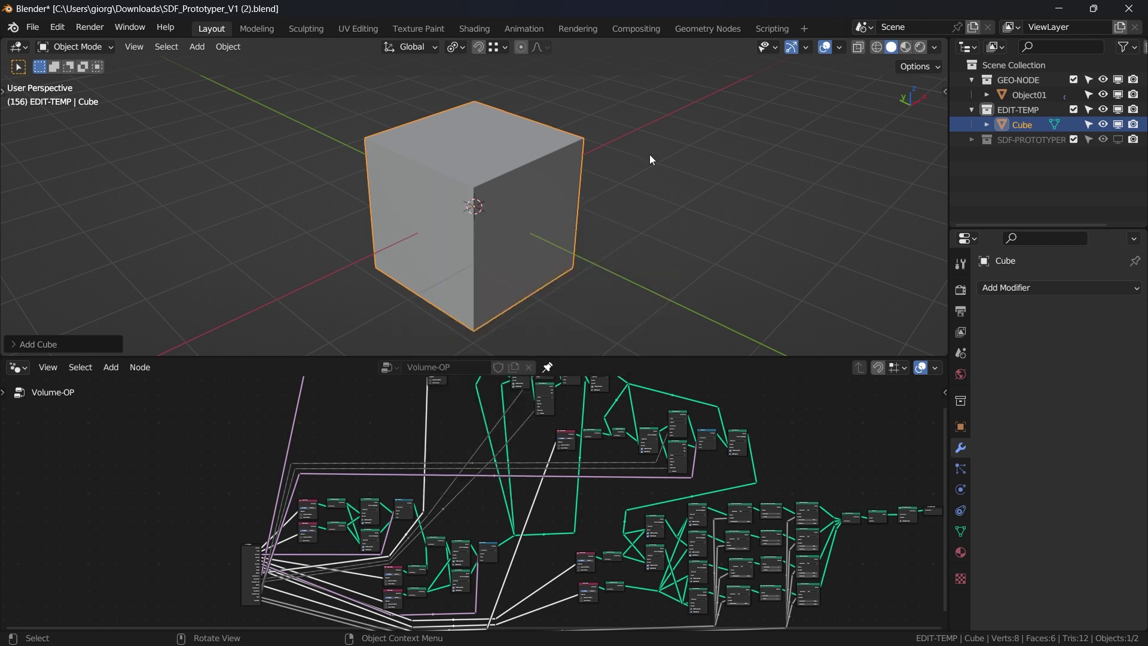
key(m)
mouse_move(556, 248)
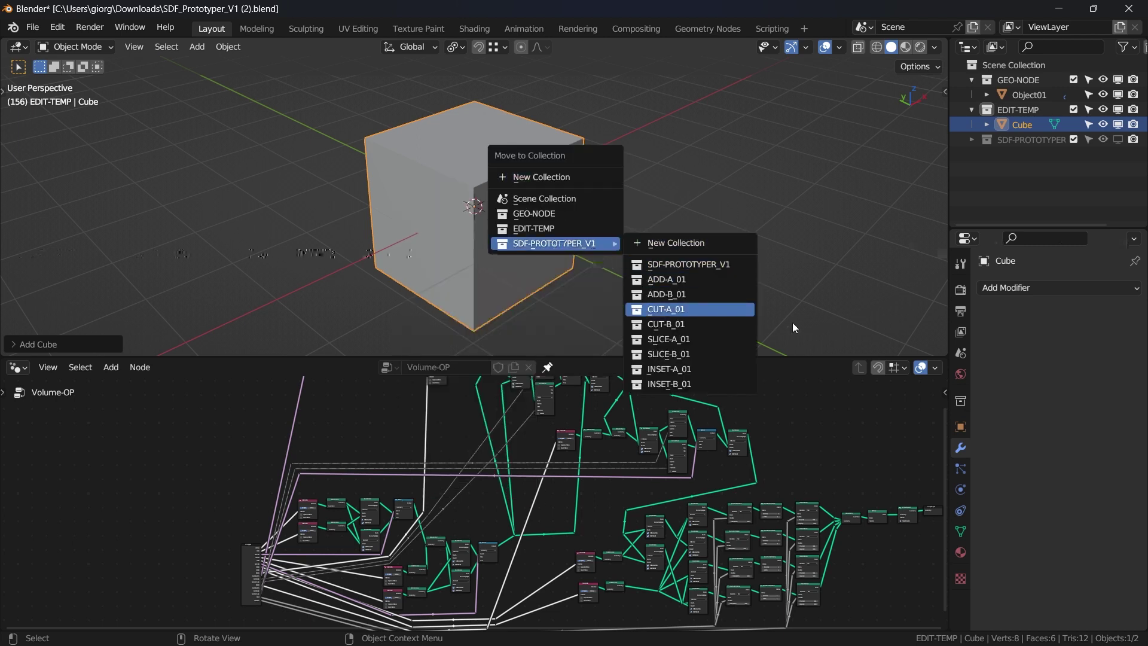
click(736, 284)
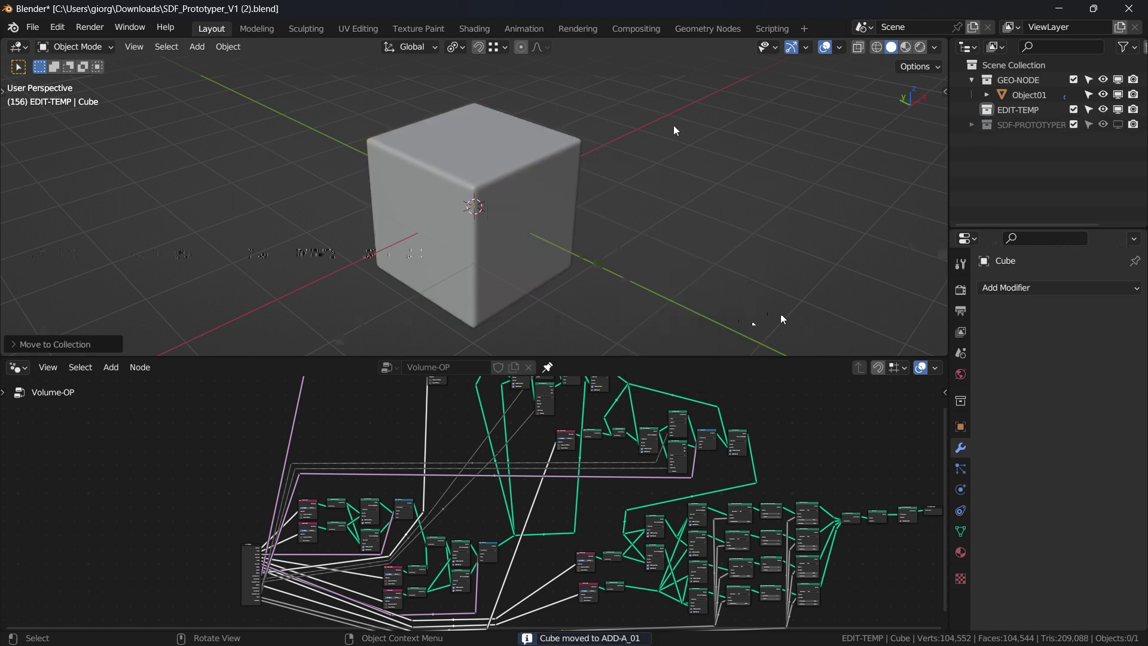
click(969, 123)
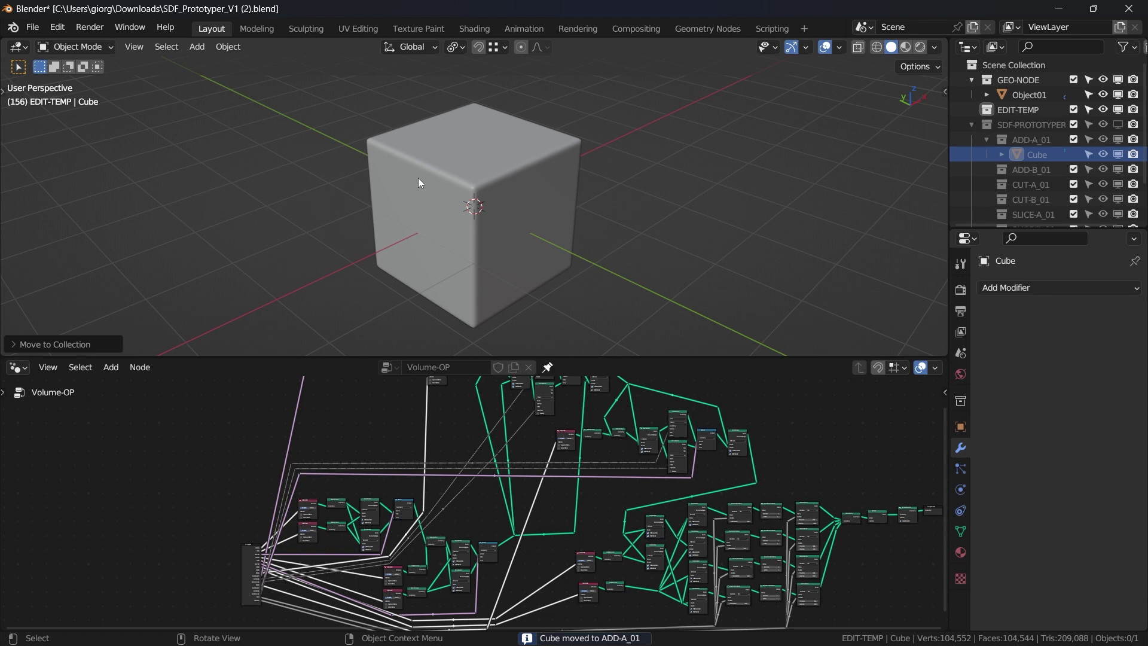
key(shift+a)
Add a second cube and, in front wireframe view, raise it along Z and slide it along X.
mouse_move(418, 178)
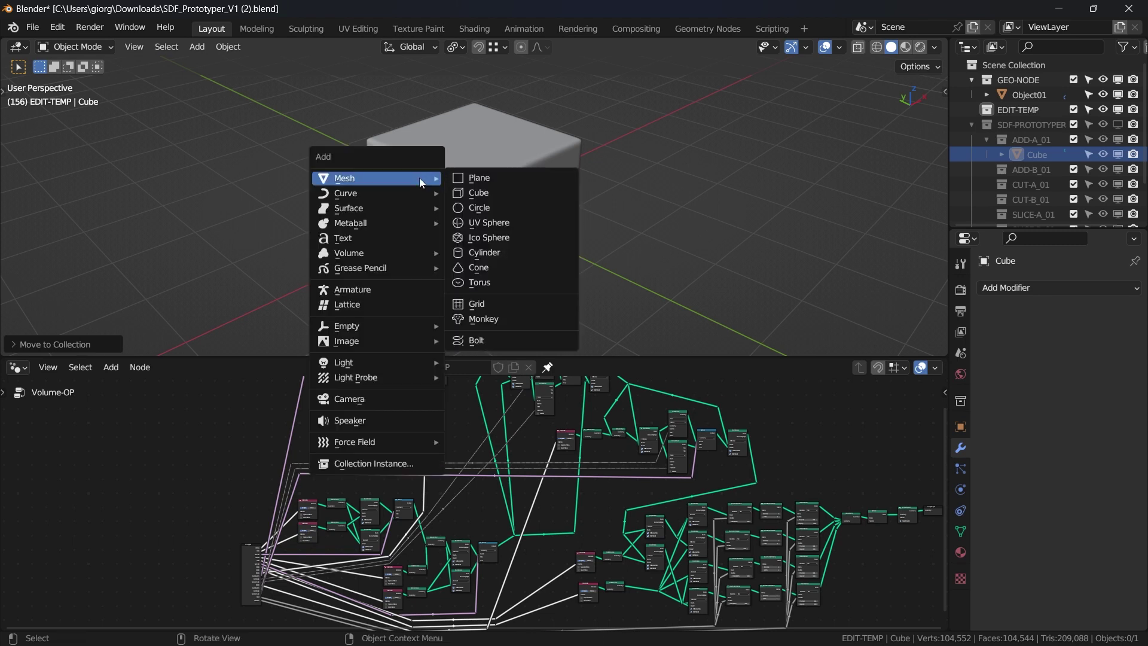
click(468, 191)
key(KP_1)
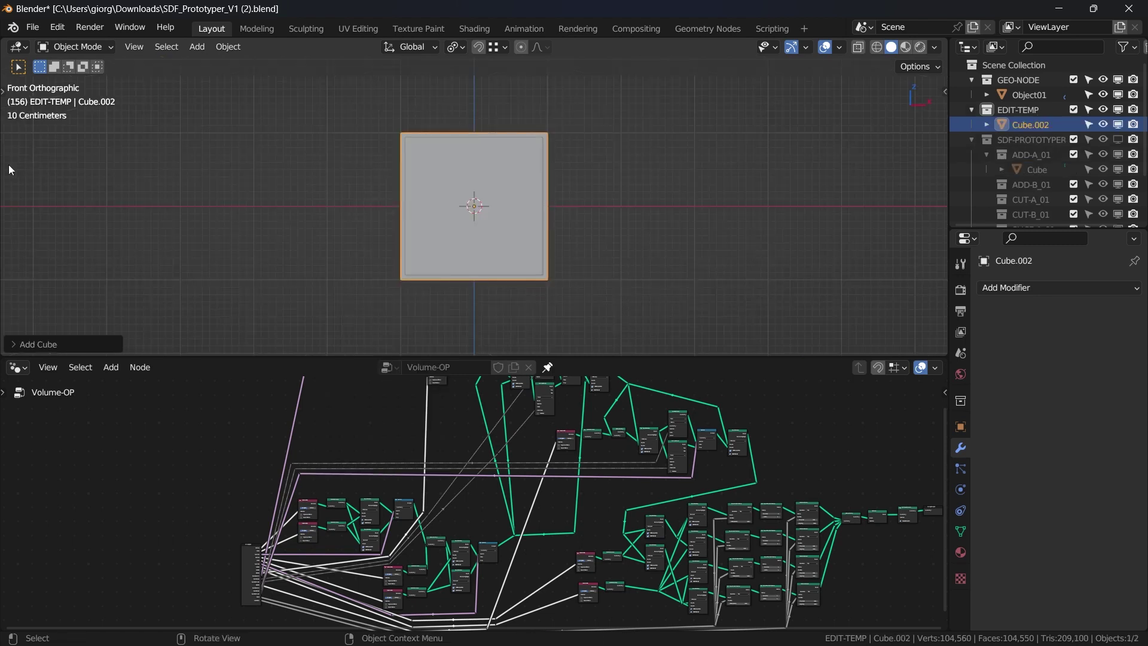
key(t)
click(21, 149)
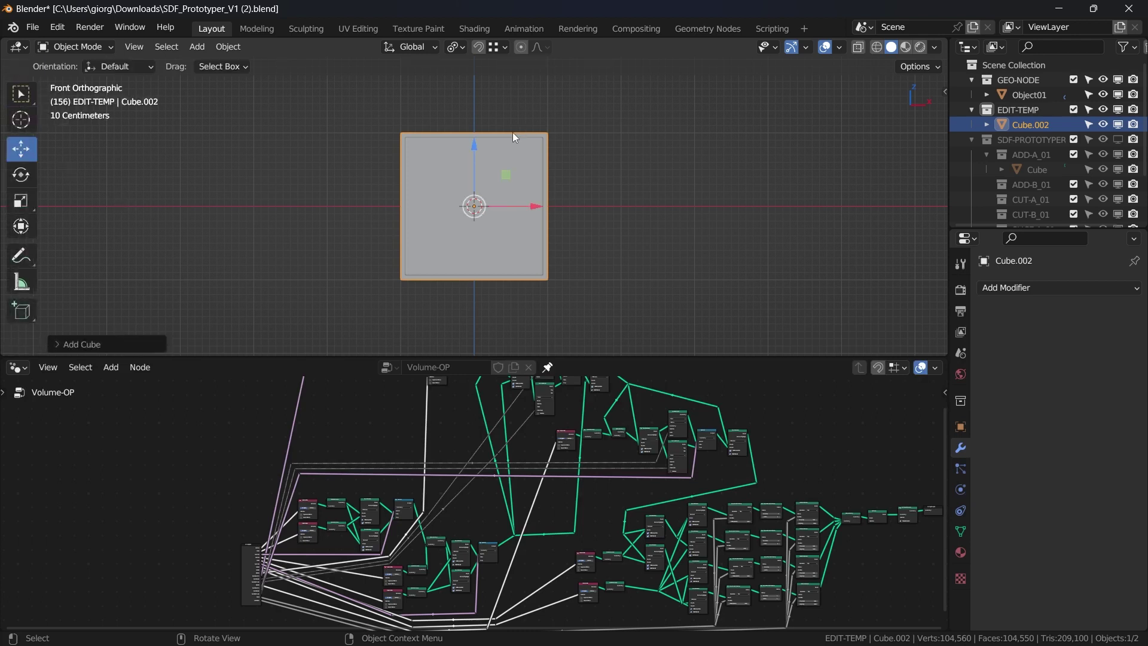
key(z)
click(479, 163)
drag(475, 162, 472, 86)
drag(520, 131, 606, 181)
middle_drag(592, 224, 564, 200)
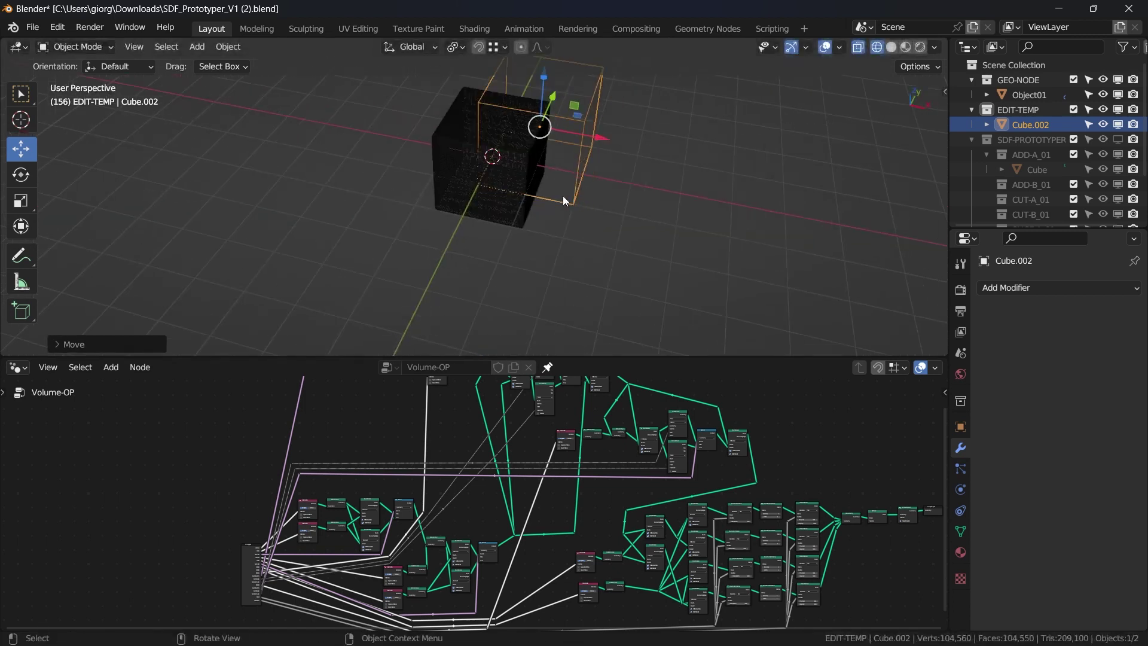
Shift the cube back along Y in top view and put it in CUT-A_01 to notch the corner.
key(KP_7)
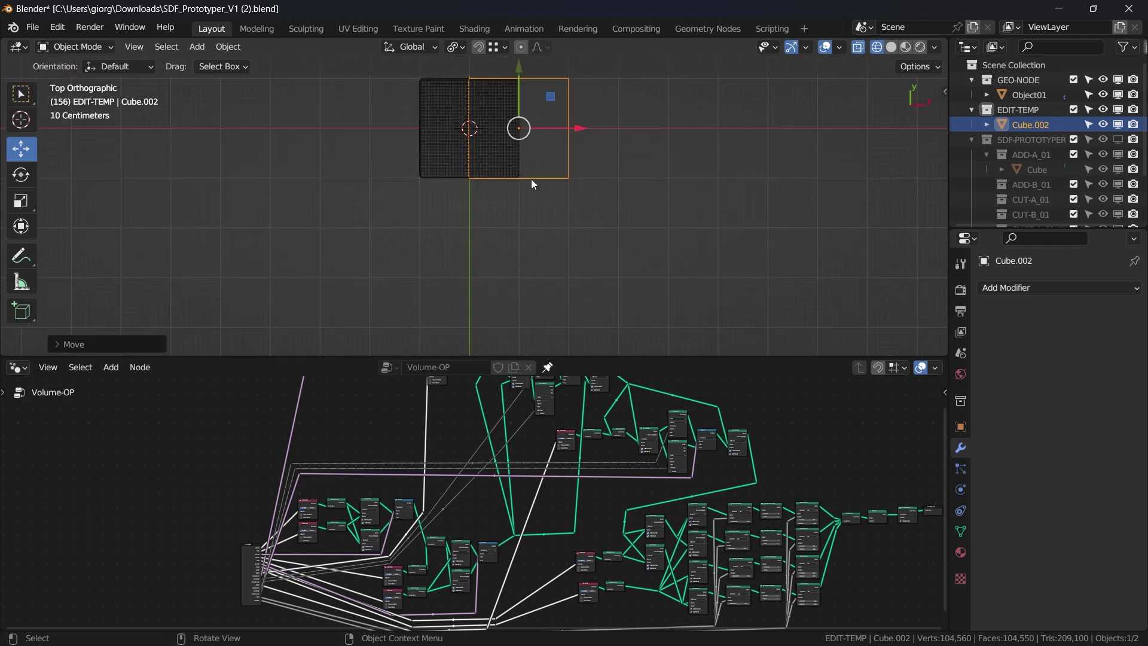
drag(522, 149, 520, 199)
scroll(520, 198, up, 5)
drag(596, 205, 597, 222)
scroll(593, 169, down, 5)
middle_drag(598, 205, 572, 101)
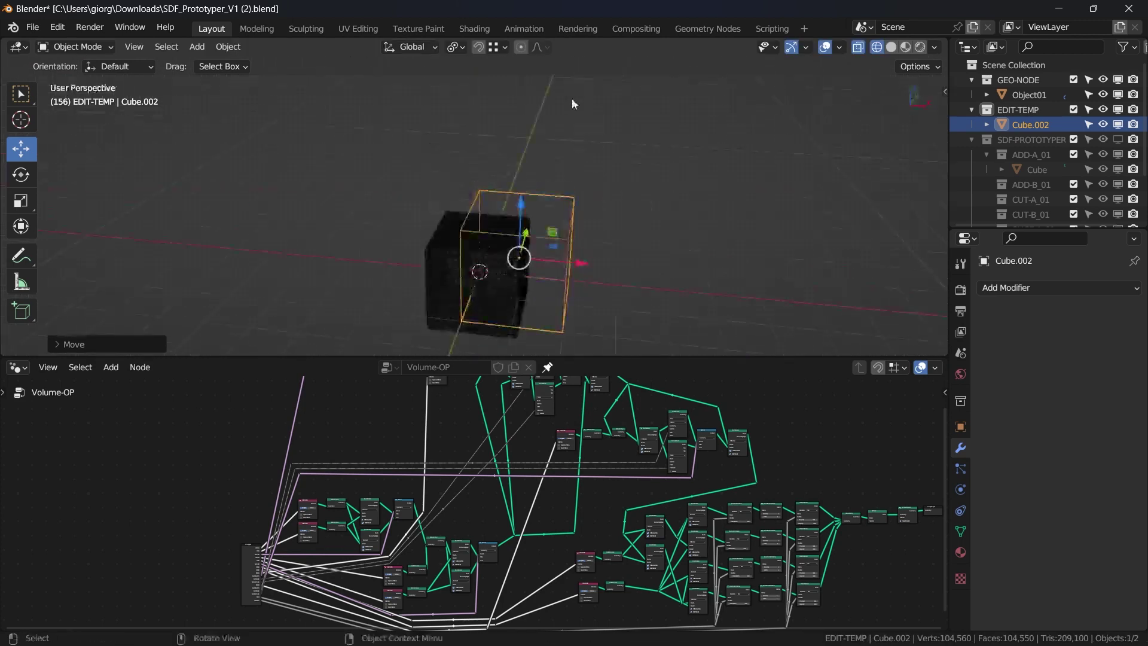
key(shift+z)
middle_drag(668, 291, 583, 243)
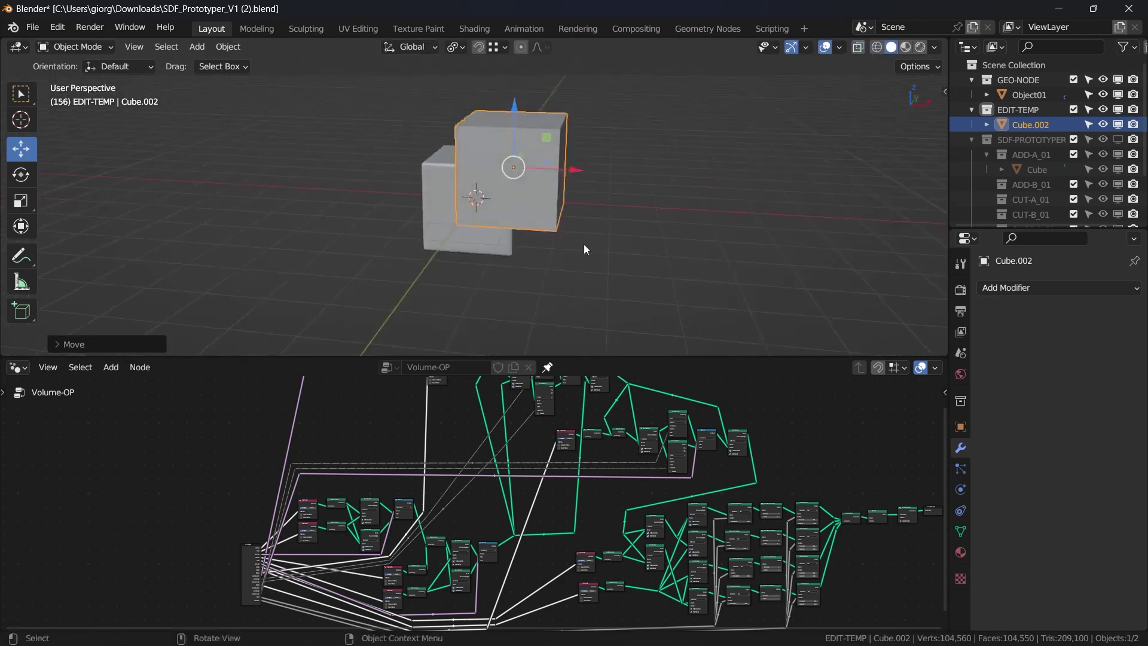
key(m)
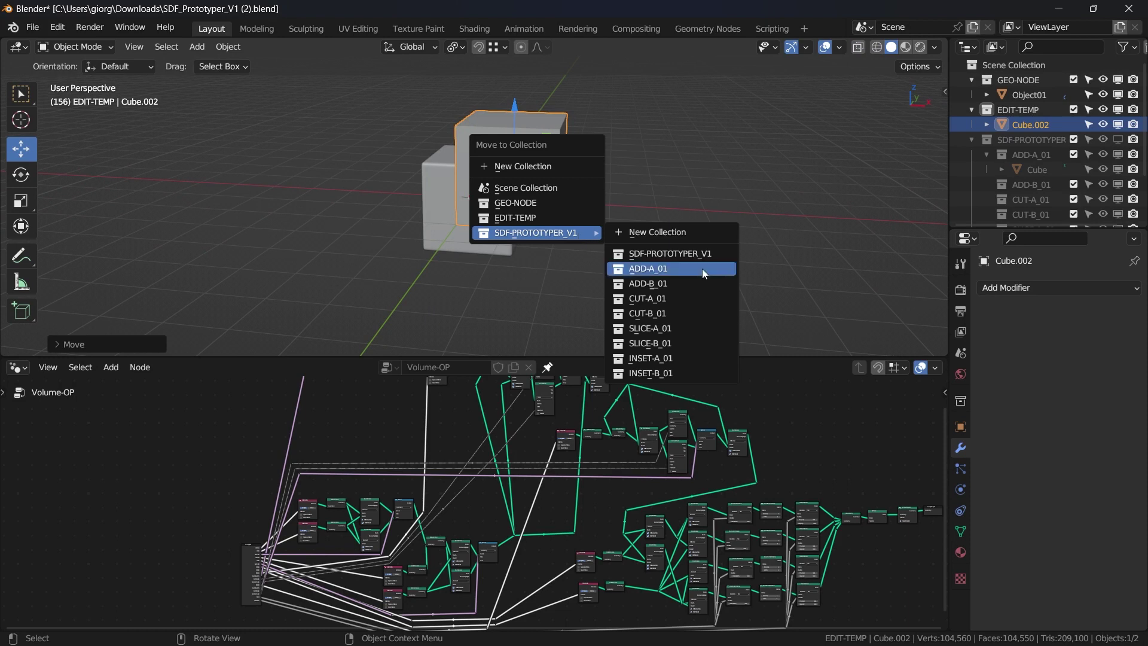
click(681, 297)
middle_drag(540, 224, 488, 242)
scroll(499, 216, up, 4)
Add a UV sphere, shrink it, and give it smooth shading.
key(shift+a)
mouse_move(468, 181)
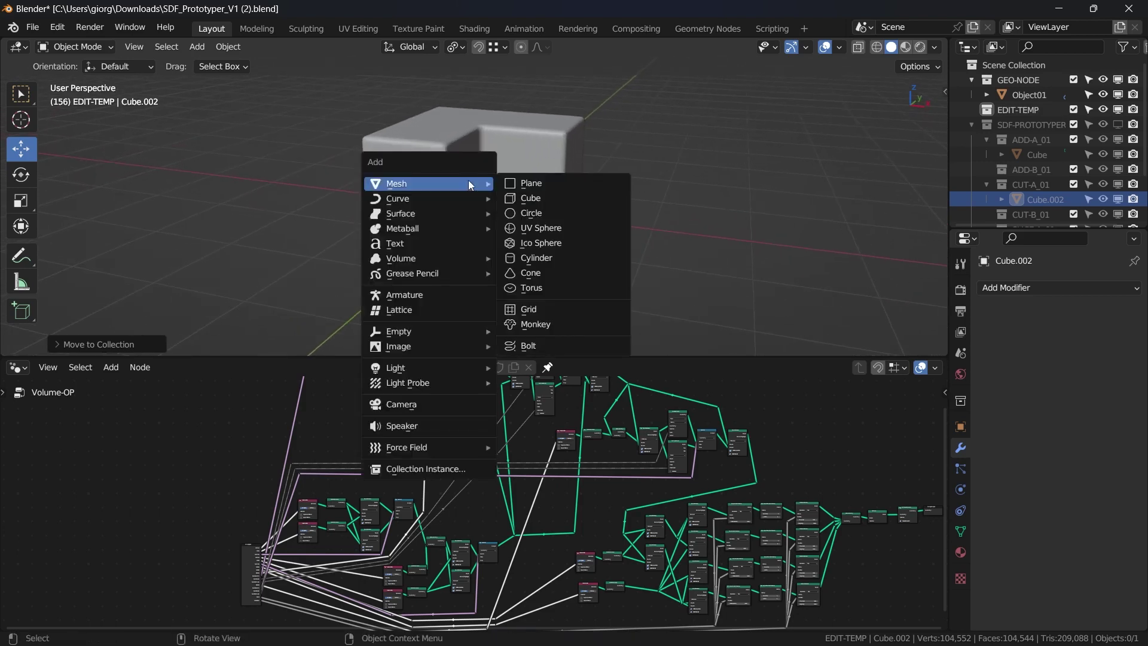
click(539, 232)
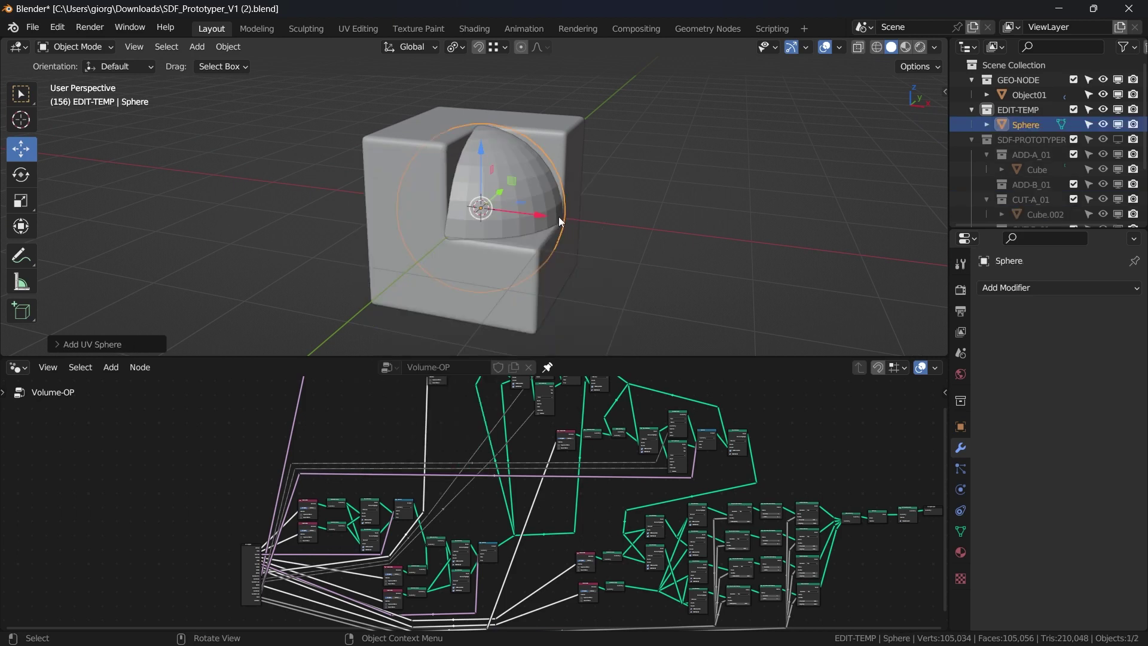
key(s)
click(592, 199)
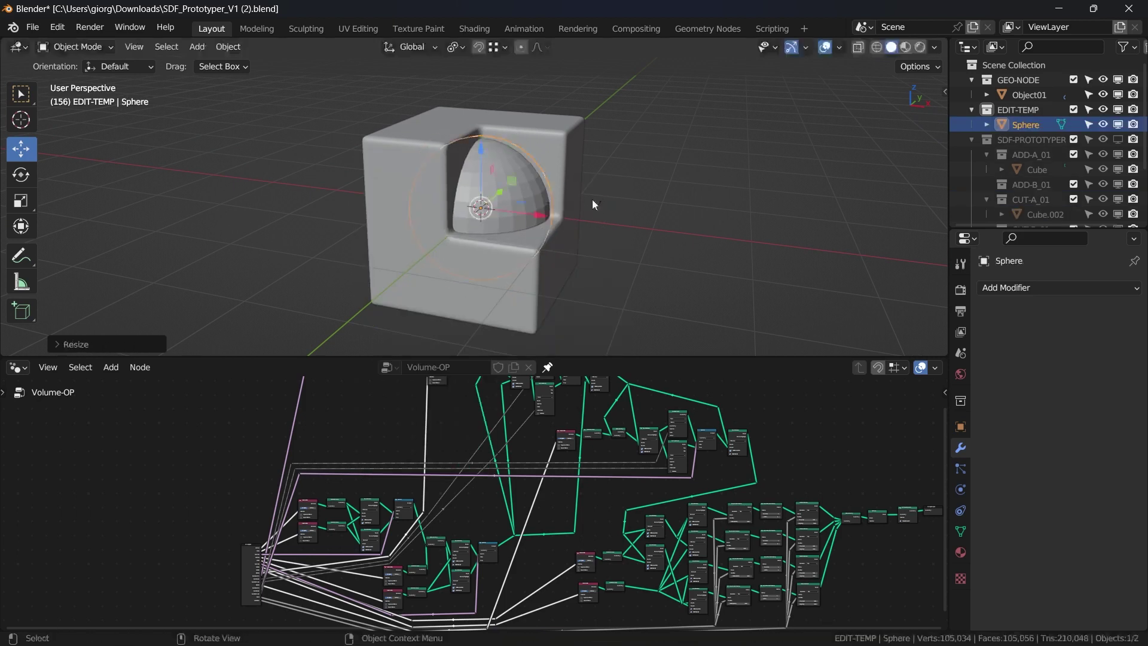
right_click(504, 191)
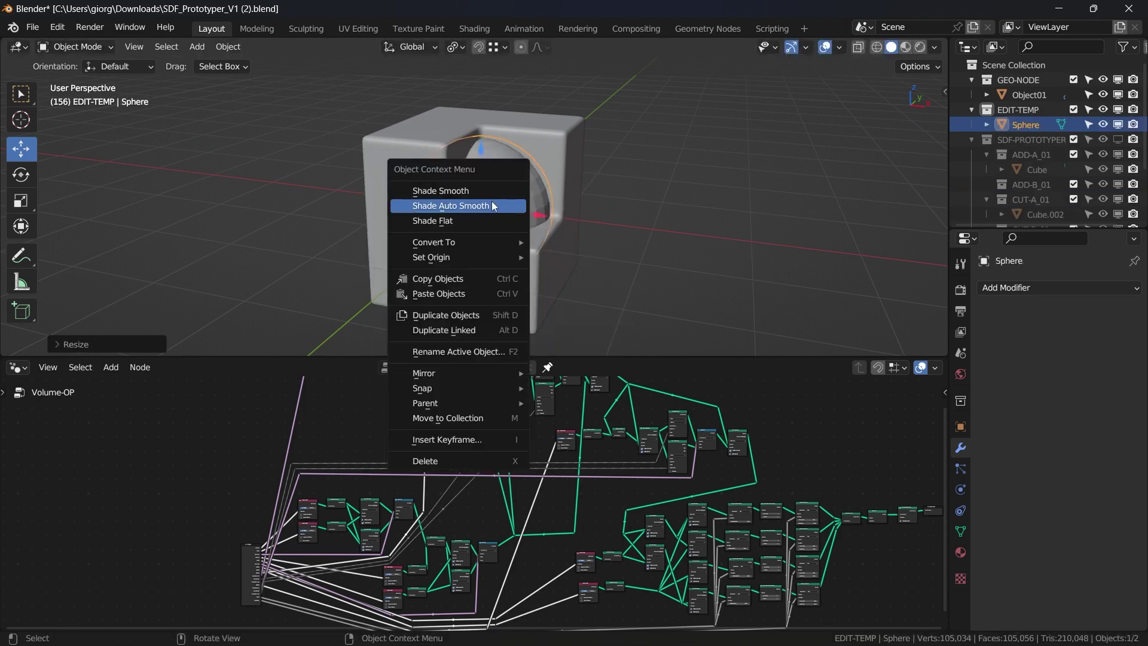
click(514, 188)
Apply a Subdivision Surface modifier at level 2 to the sphere.
click(1050, 287)
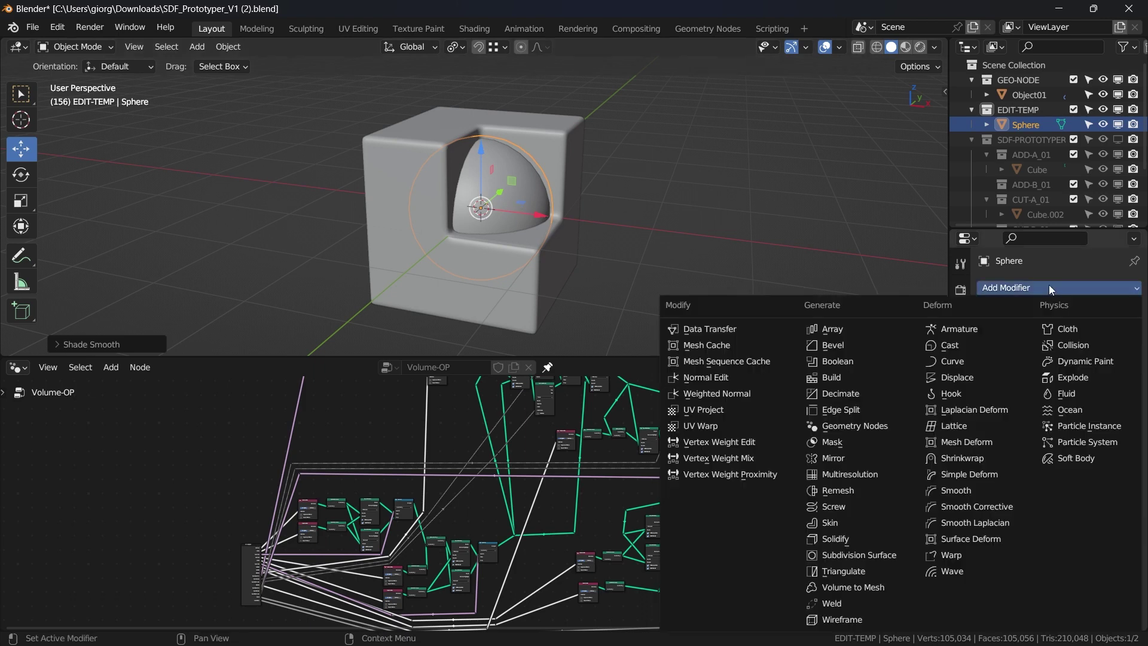
click(877, 554)
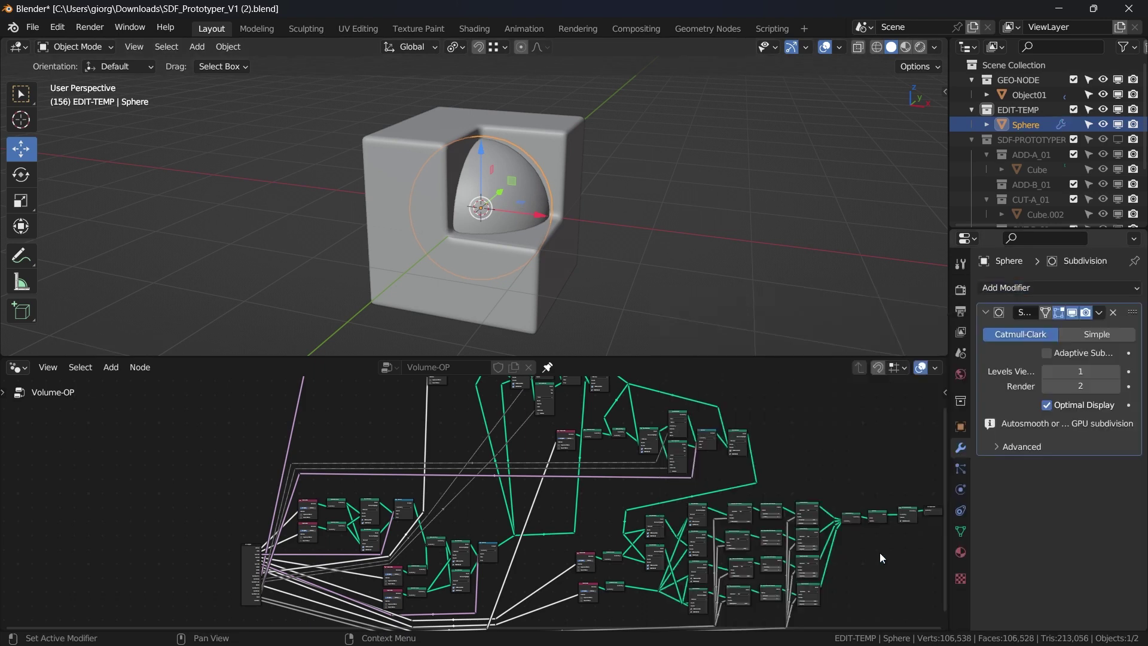
click(1115, 371)
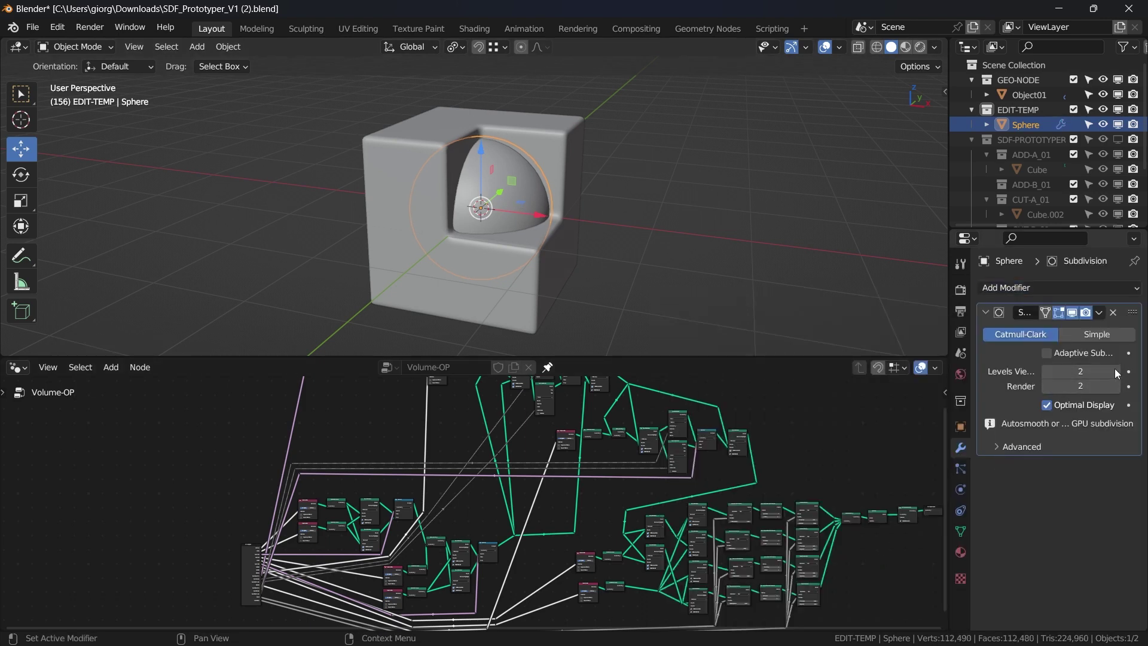
click(1099, 313)
click(1088, 329)
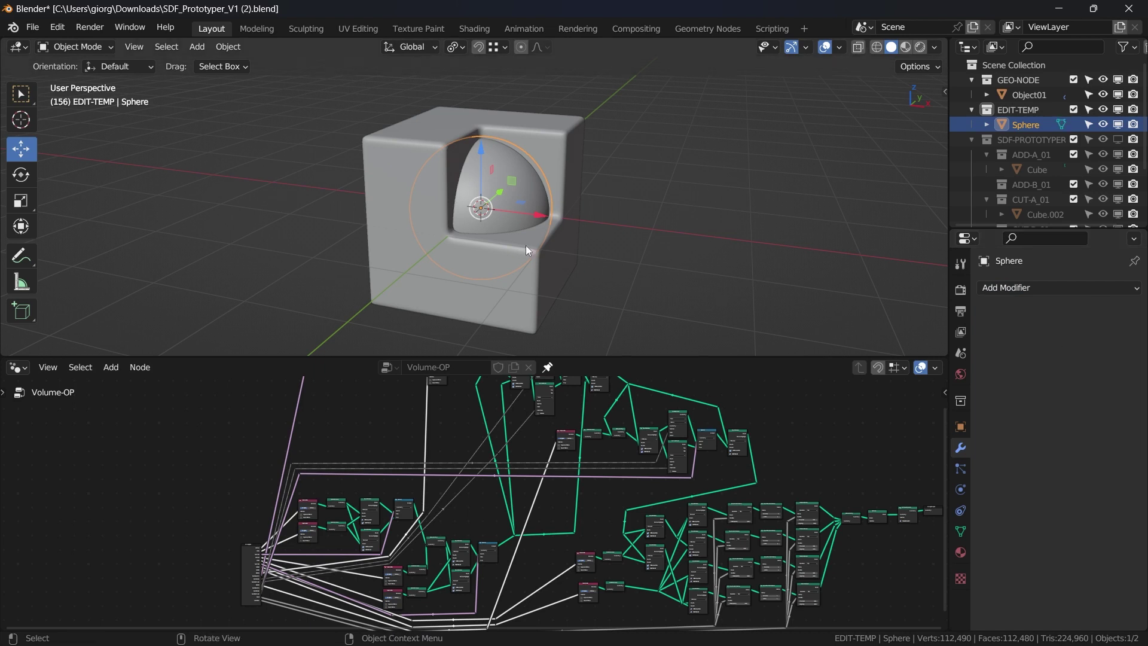
Move the sphere into ADD-B_01 so it bulges out of the cube's notch.
key(m)
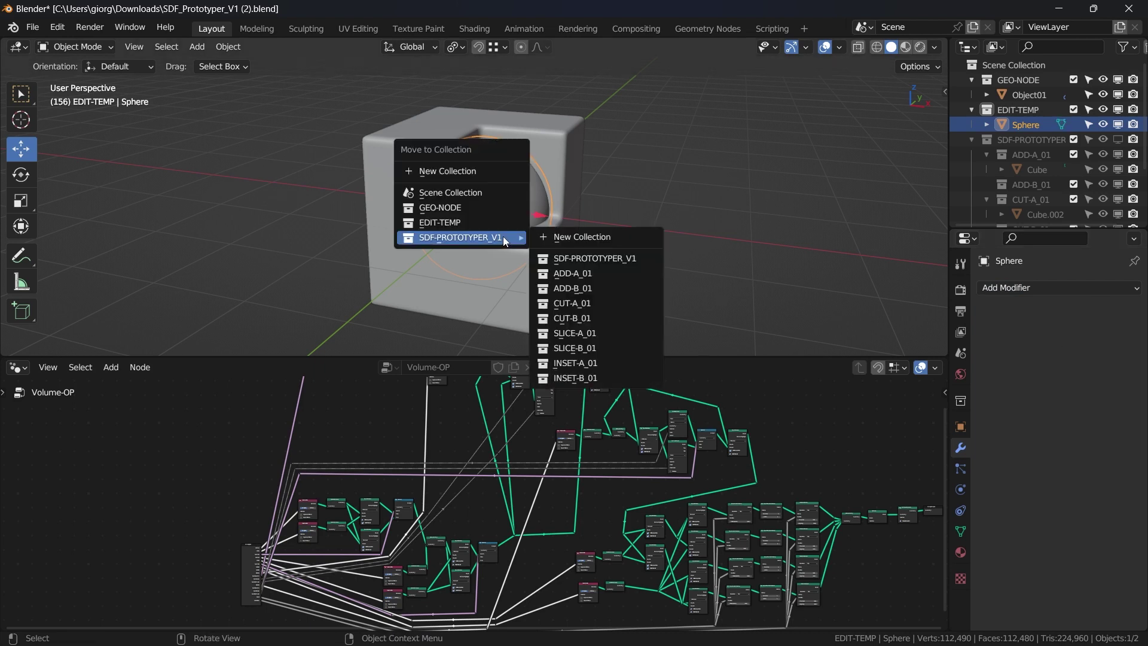
mouse_move(515, 238)
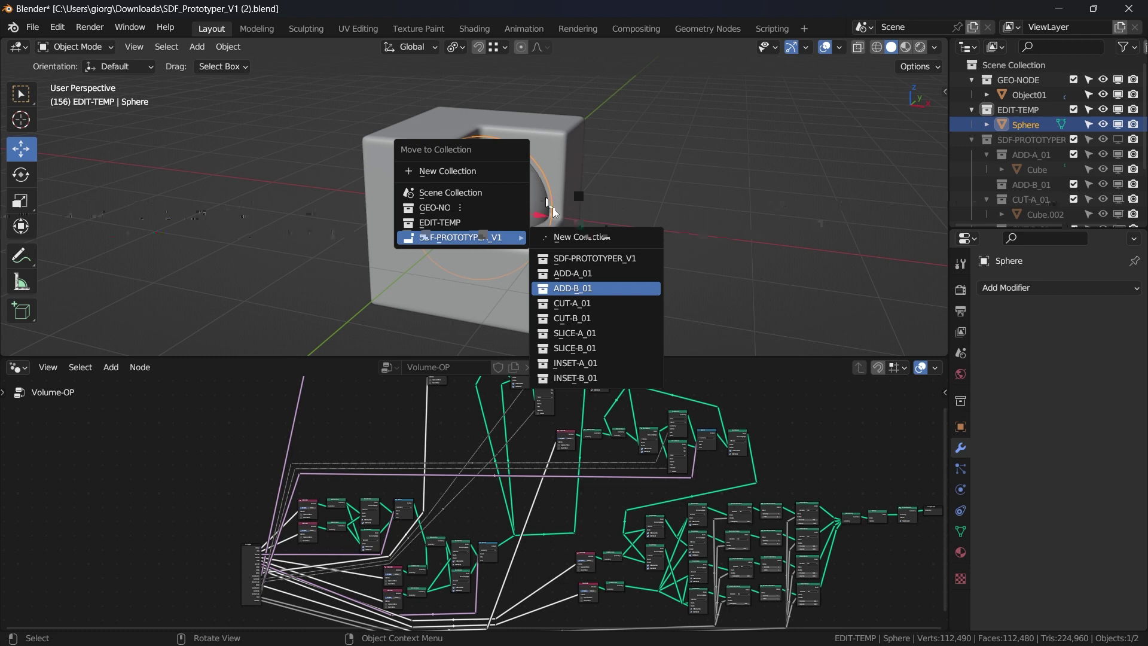
key(Return)
mouse_move(534, 206)
middle_down()
mouse_move(432, 207)
mouse_move(530, 208)
middle_up()
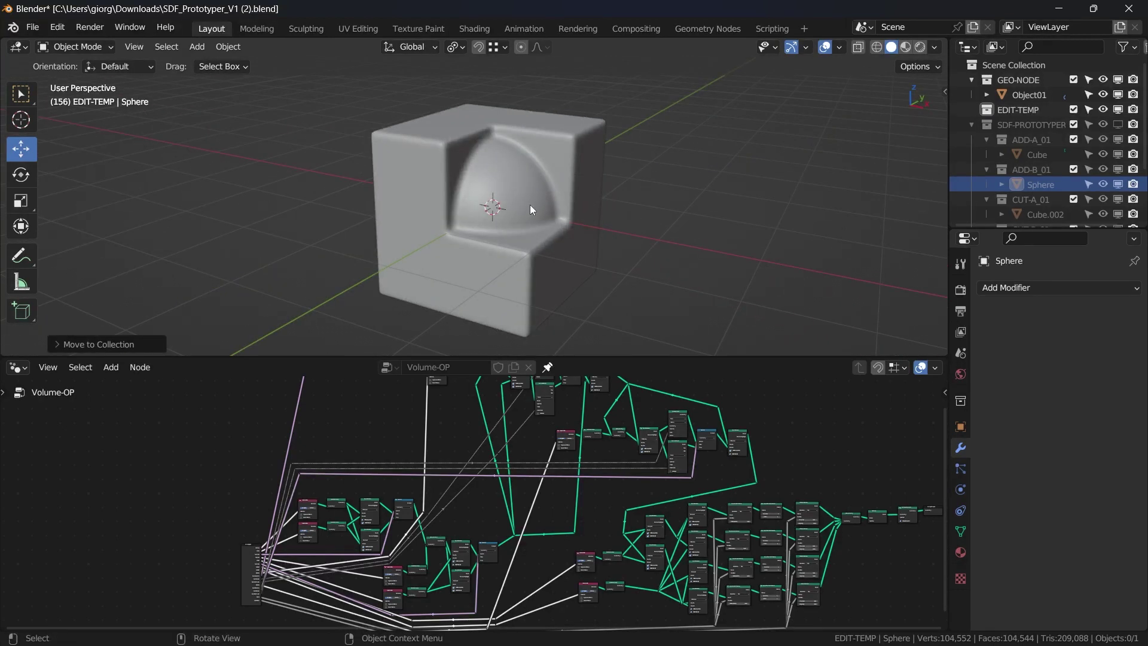
key(shift+a)
mouse_move(580, 196)
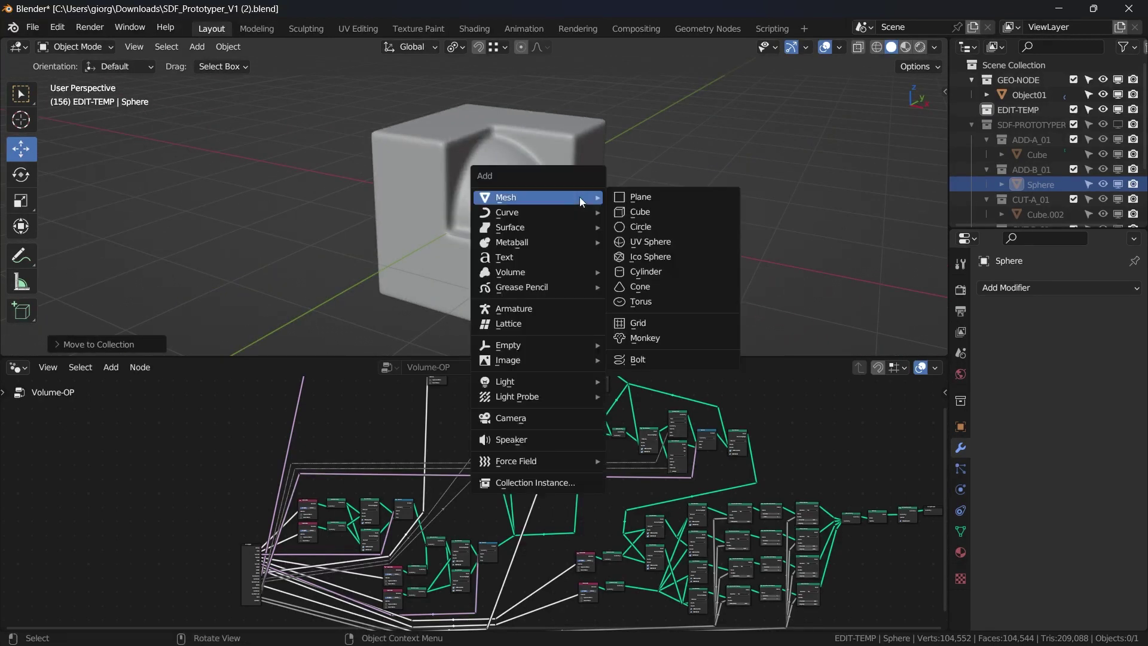
Add a cube, raise it along Z in front wireframe view, and put it in CUT-A_01.
click(631, 212)
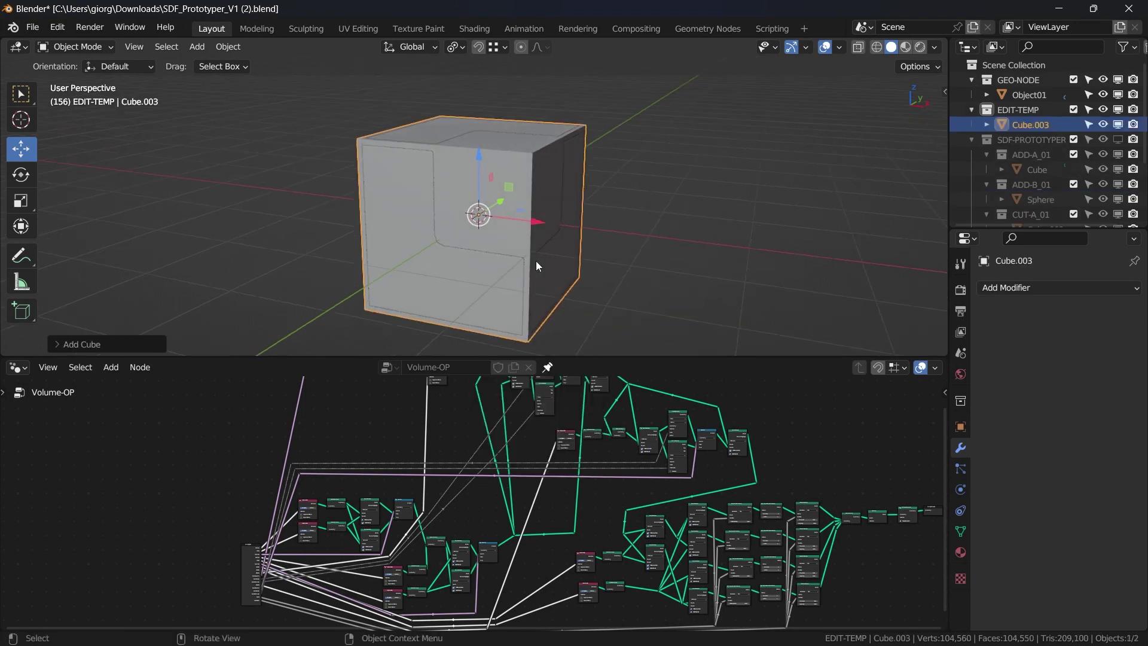
key(KP_1)
key(shift+z)
drag(439, 224, 421, 62)
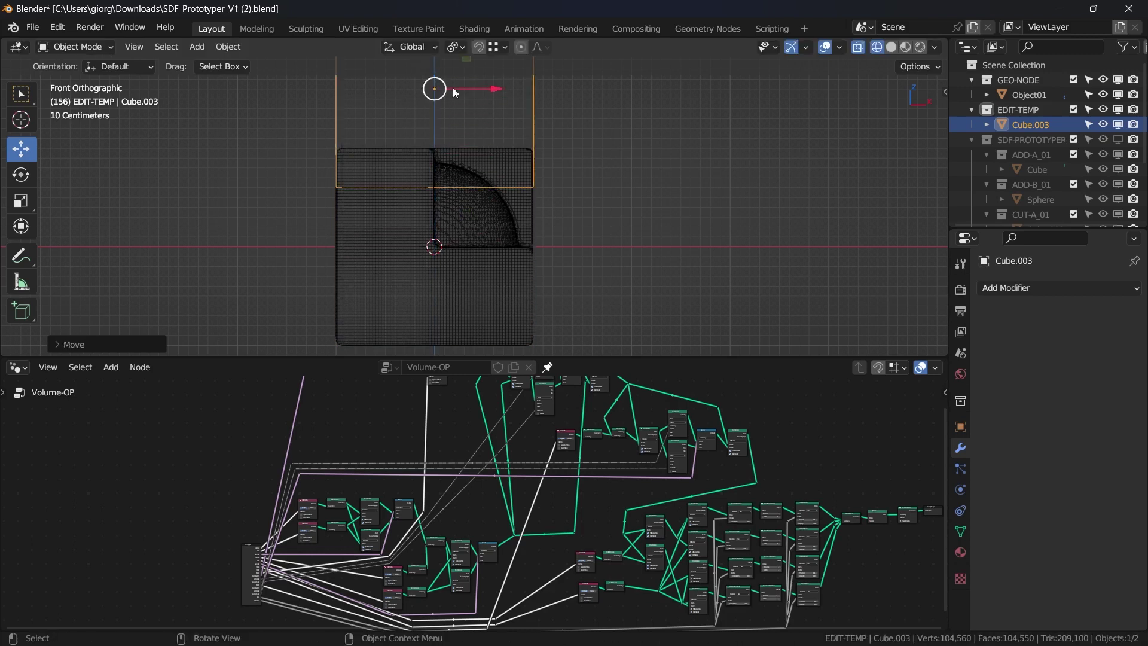
key(z)
click(502, 161)
mouse_move(539, 166)
middle_down()
mouse_move(515, 196)
mouse_move(477, 203)
mouse_move(511, 187)
middle_up()
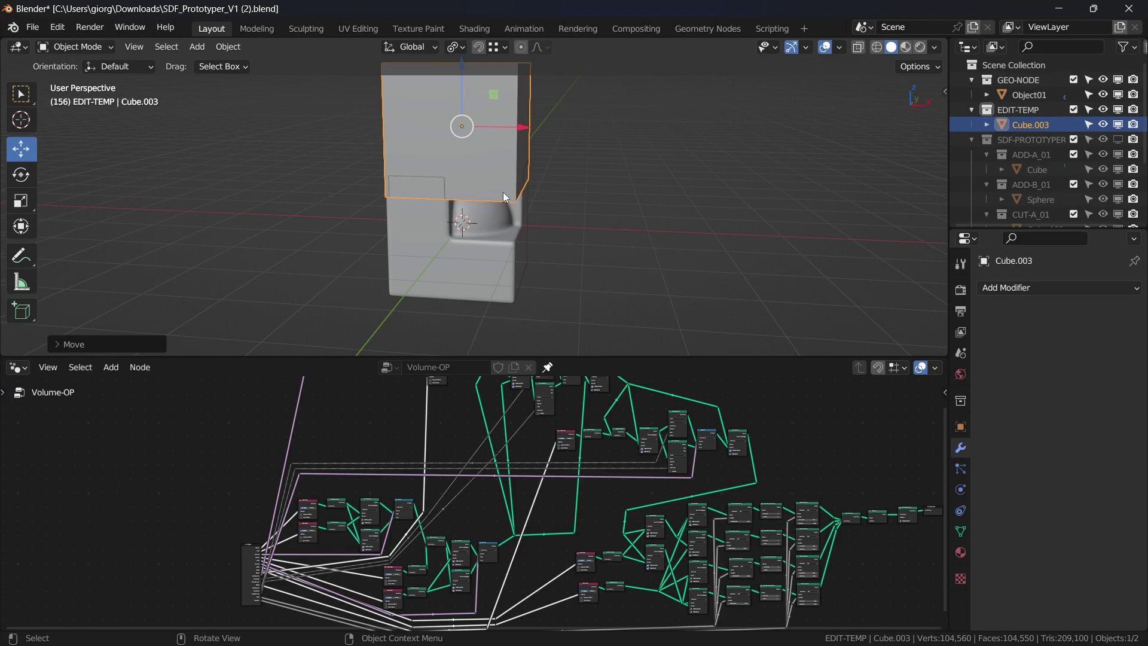
key(m)
mouse_move(503, 192)
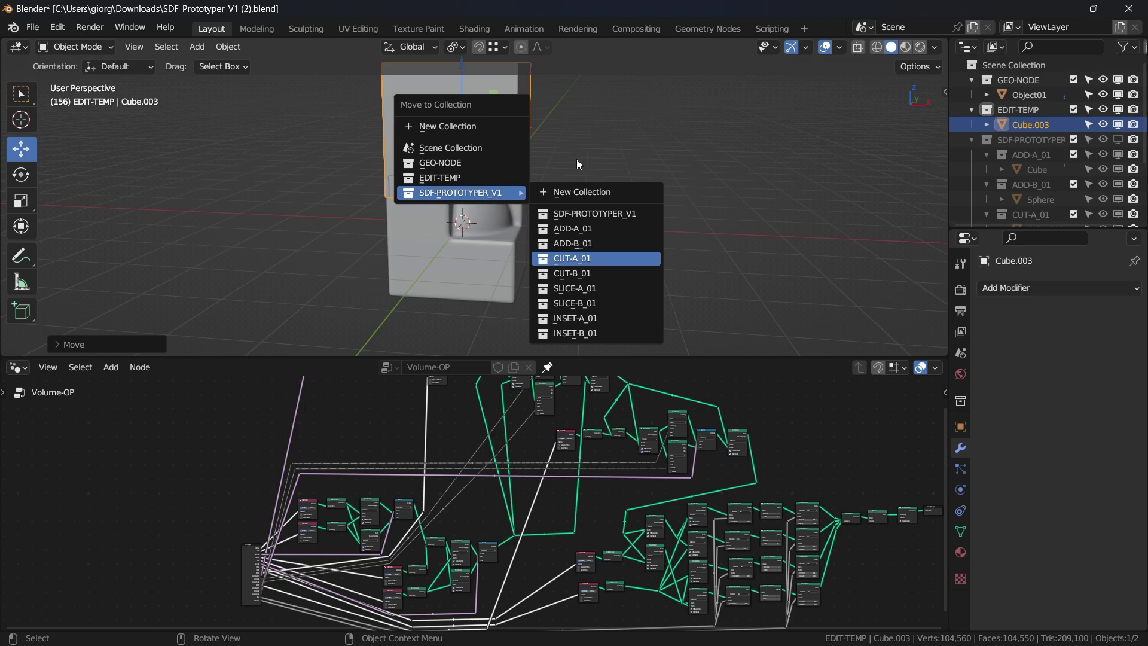
key(Return)
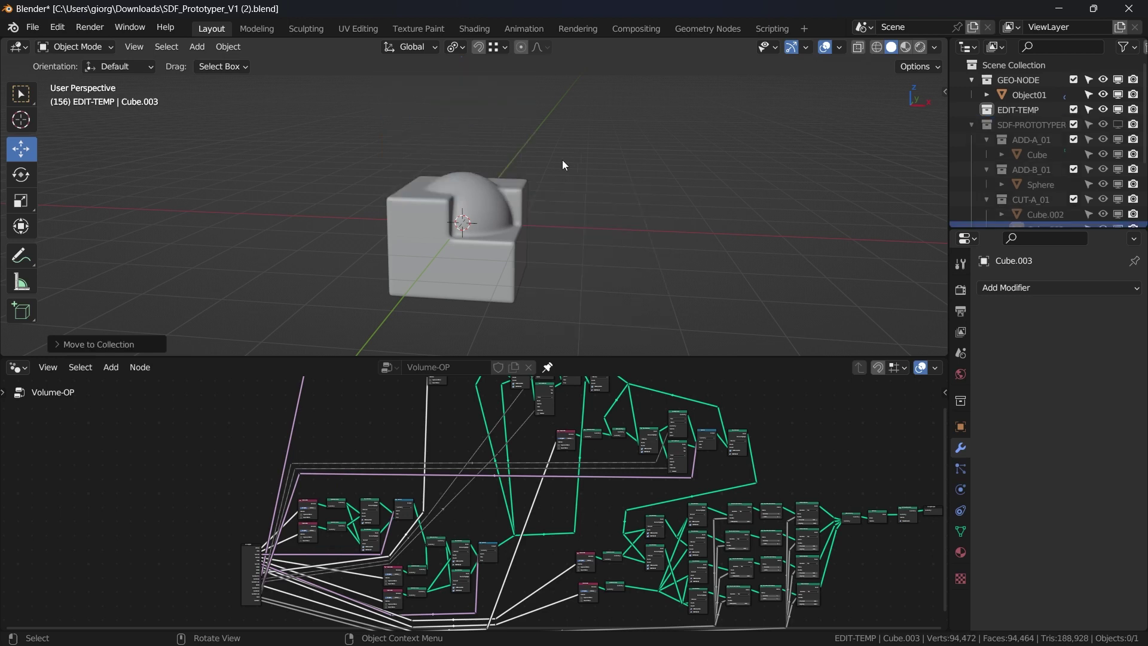
Add a cube, flatten it along Z, raise it and widen it slightly into a slab.
middle_drag(432, 227, 425, 249)
key(shift+a)
mouse_move(554, 203)
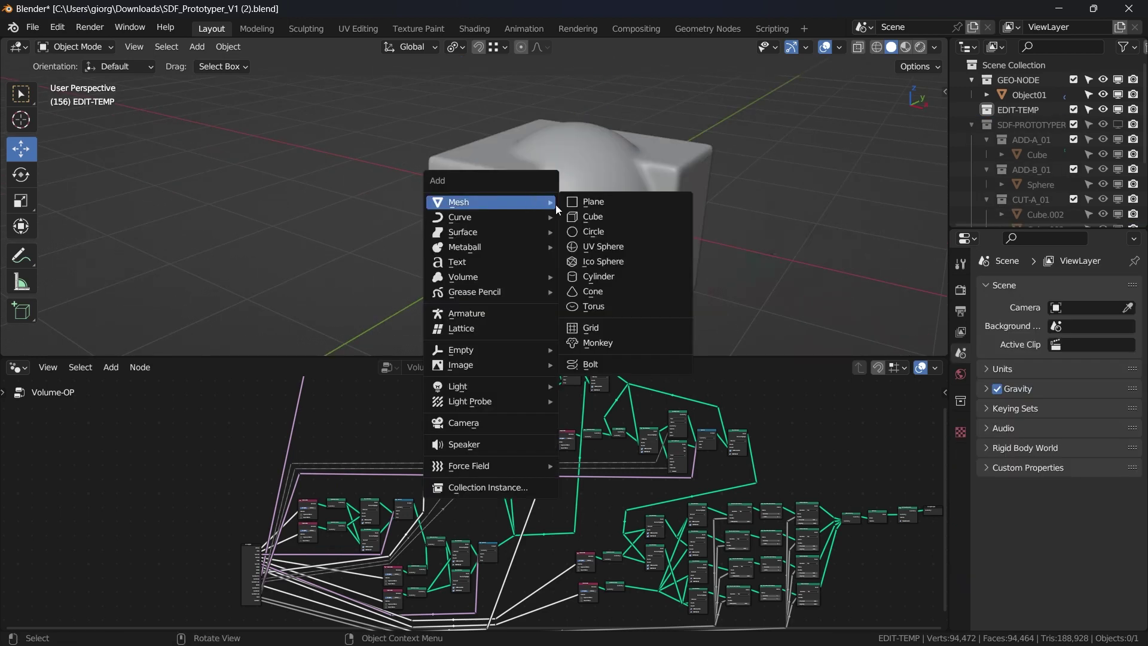
click(577, 219)
key(s)
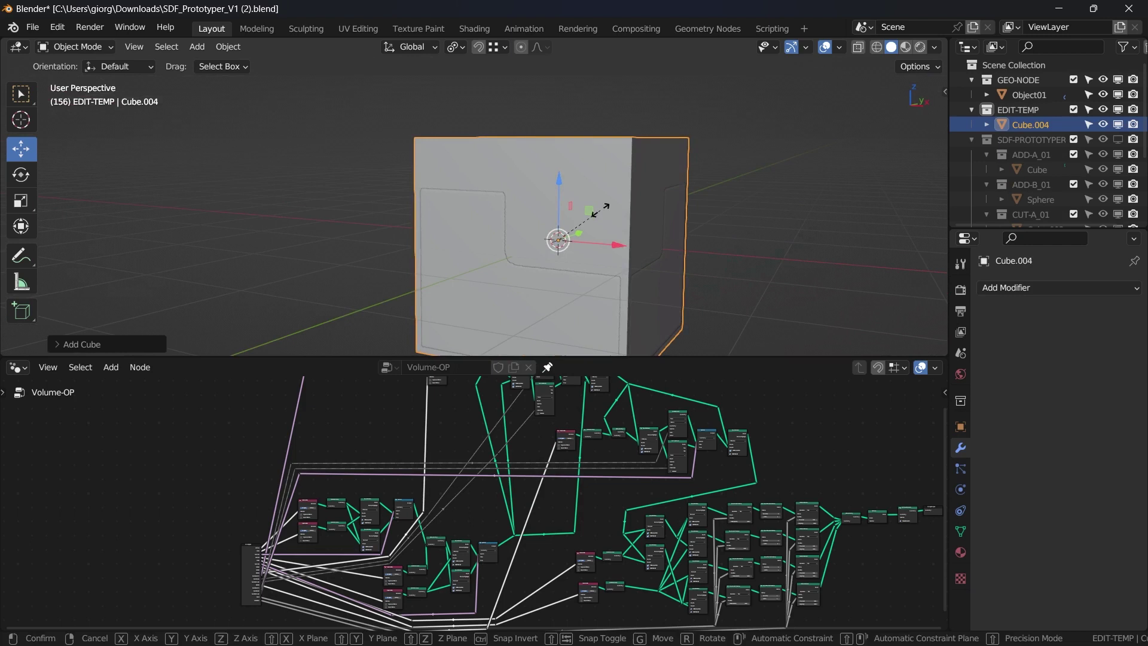
key(z)
click(578, 244)
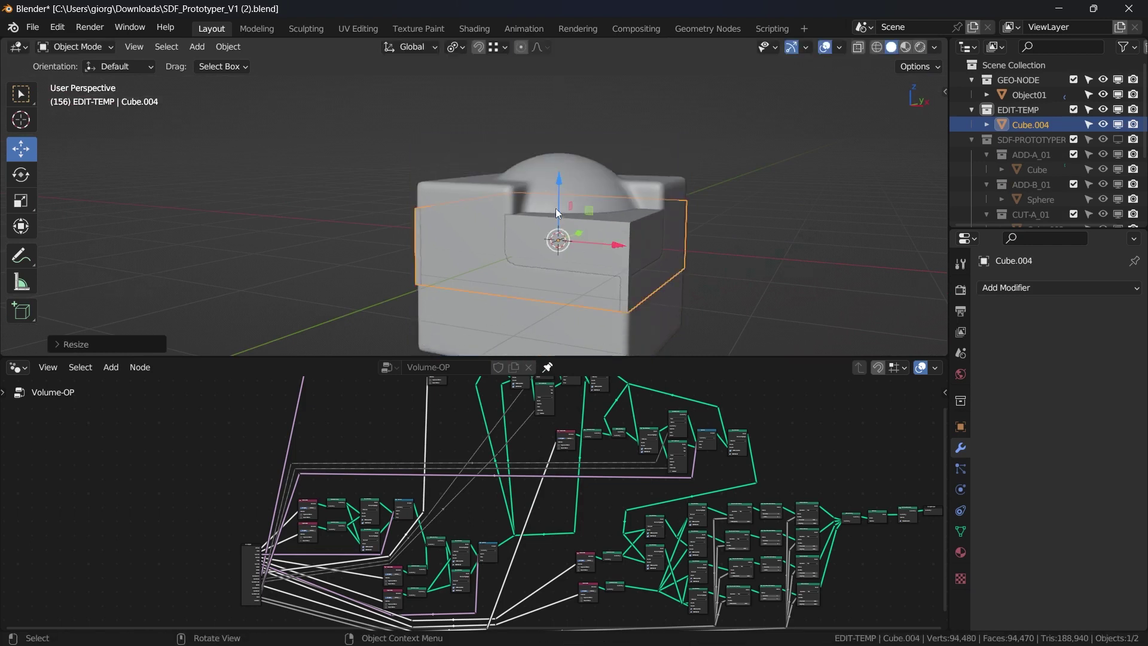
key(g)
key(z)
click(585, 201)
mouse_move(585, 201)
middle_down()
mouse_move(636, 207)
mouse_move(429, 236)
mouse_move(536, 217)
mouse_move(571, 343)
middle_up()
key(s)
click(630, 208)
Check the slab's placement from top and front views in wireframe, then return to solid shading.
key(KP_7)
scroll(577, 299, down, 2)
key(z)
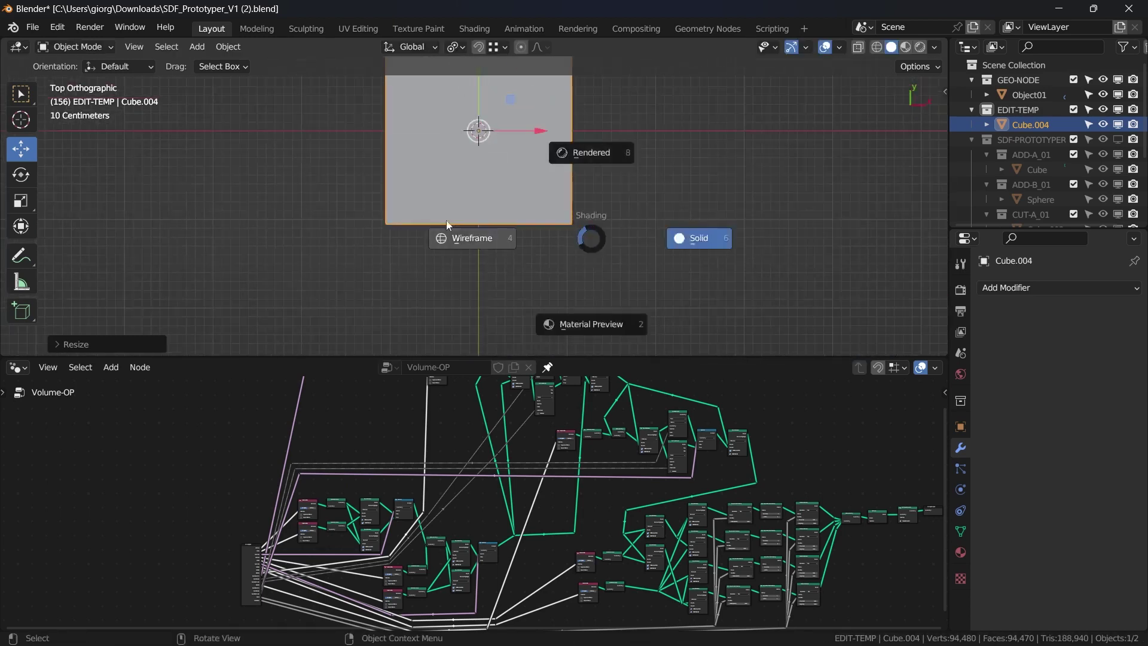
click(447, 224)
mouse_move(547, 199)
middle_down()
mouse_move(530, 240)
mouse_move(537, 142)
middle_up()
key(KP_1)
shift+middle_drag(553, 140, 545, 44)
key(z)
click(551, 199)
mouse_move(501, 216)
middle_down()
mouse_move(511, 247)
mouse_move(653, 249)
mouse_move(647, 224)
mouse_move(640, 251)
middle_up()
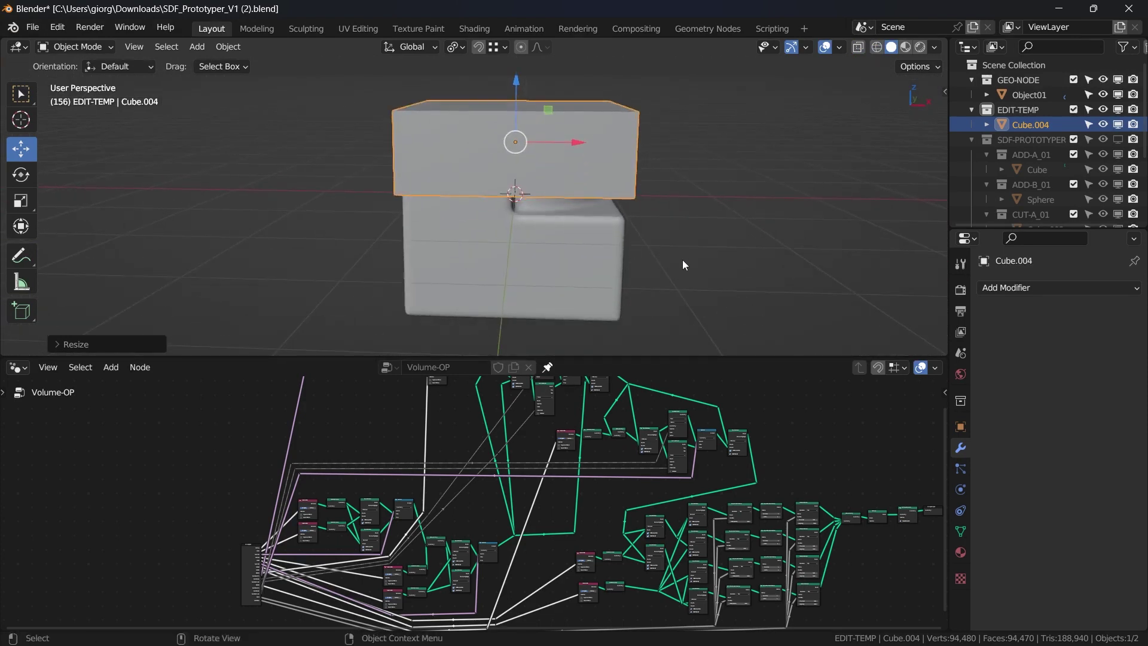
Save the file, move Cube.004 into SLICE-A_01, and orbit to inspect the groove.
key(m)
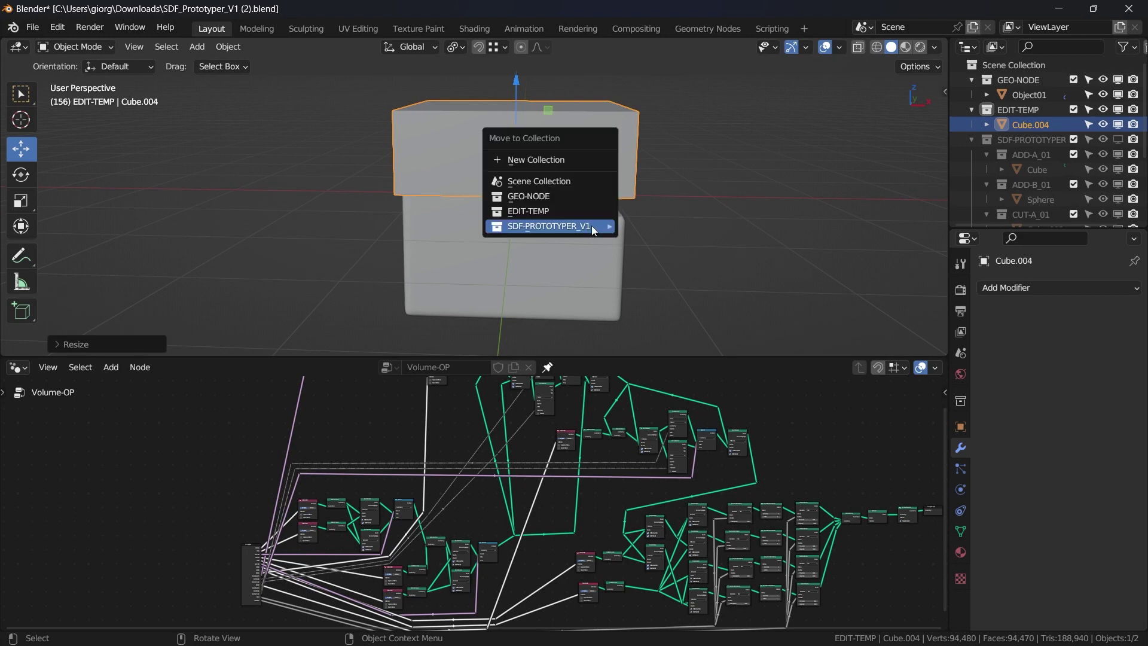
mouse_move(591, 225)
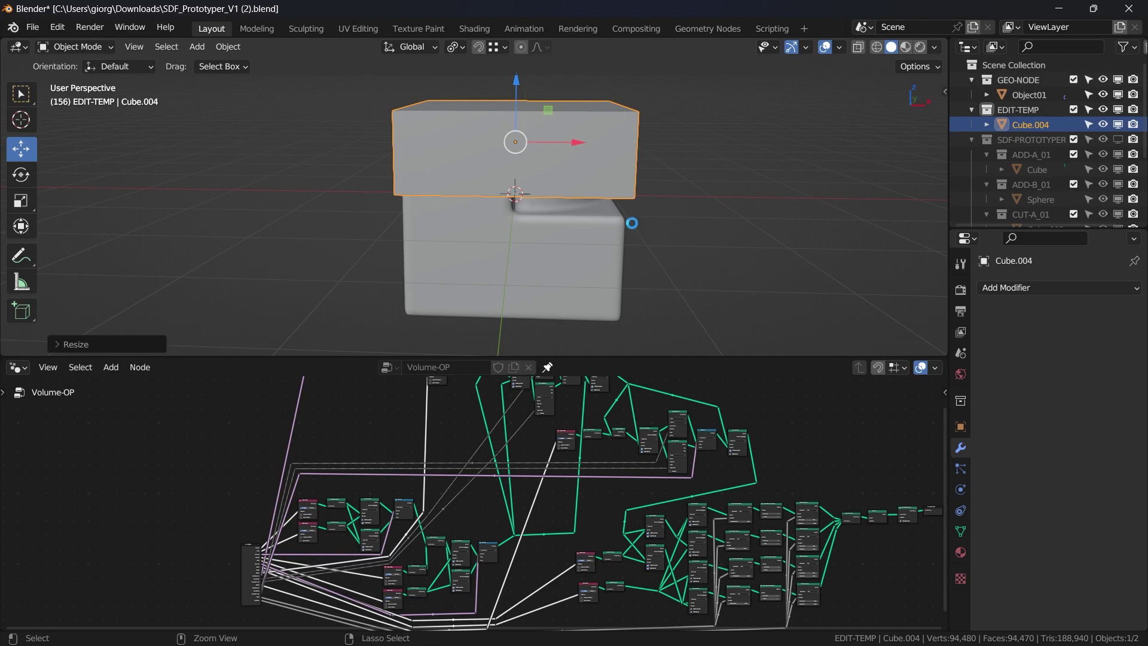
key(ctrl+s)
key(m)
mouse_move(632, 222)
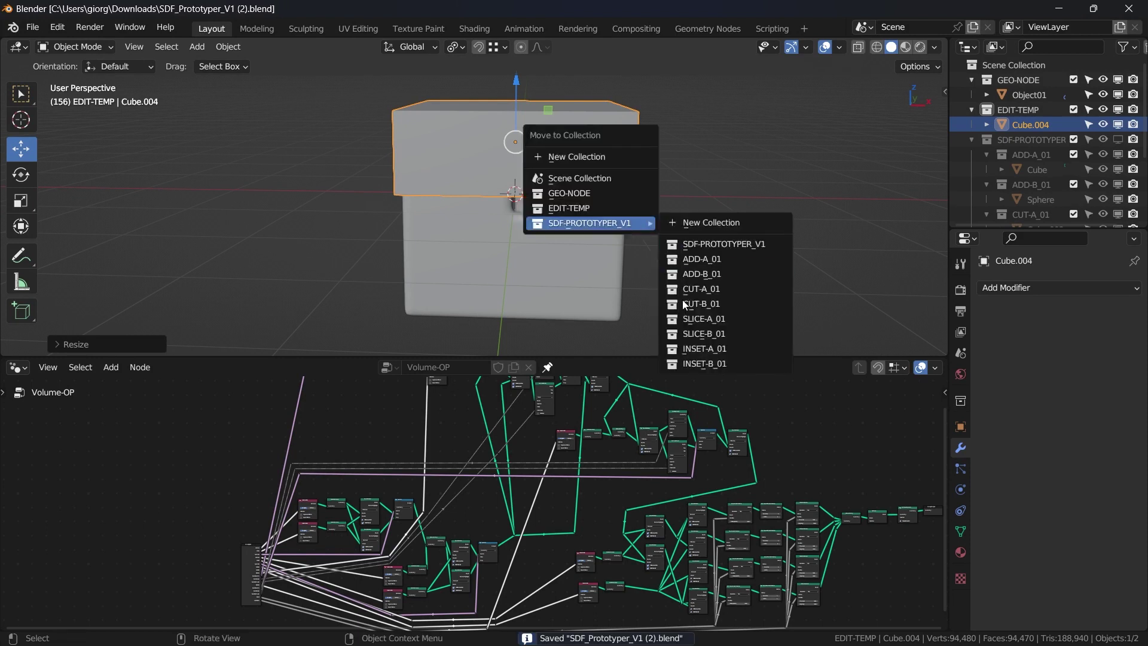
click(687, 320)
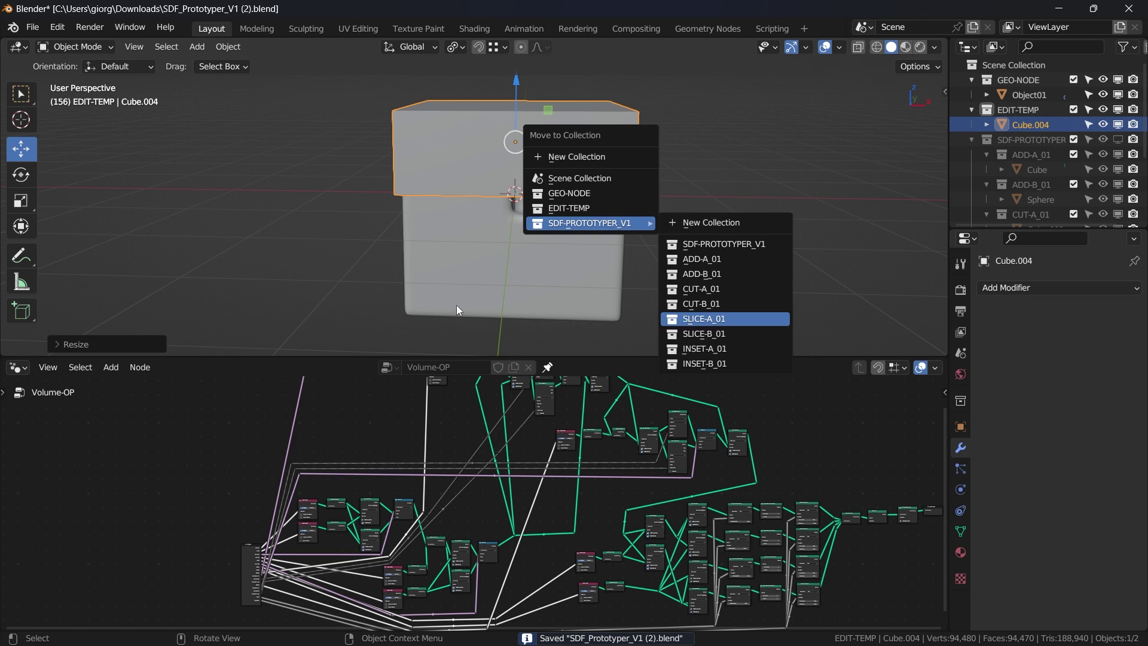
key(Return)
middle_drag(495, 234, 425, 202)
middle_drag(479, 152, 519, 207)
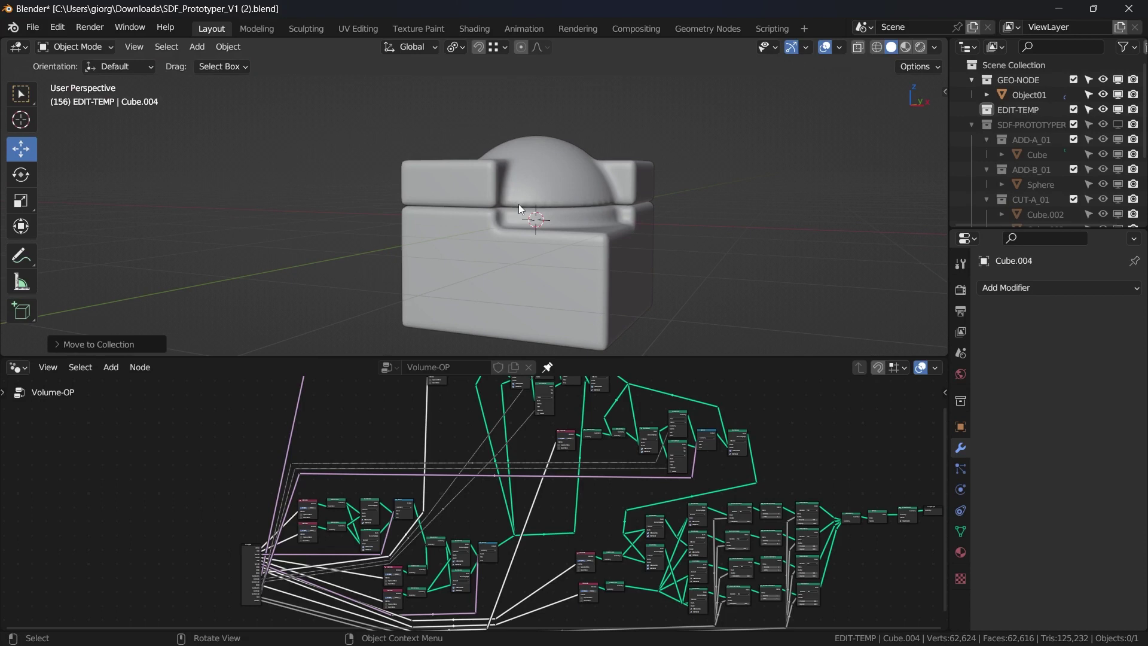
Add a cube, flatten it along Z, lower it to the base and enlarge it around the model.
key(shift+a)
mouse_move(515, 203)
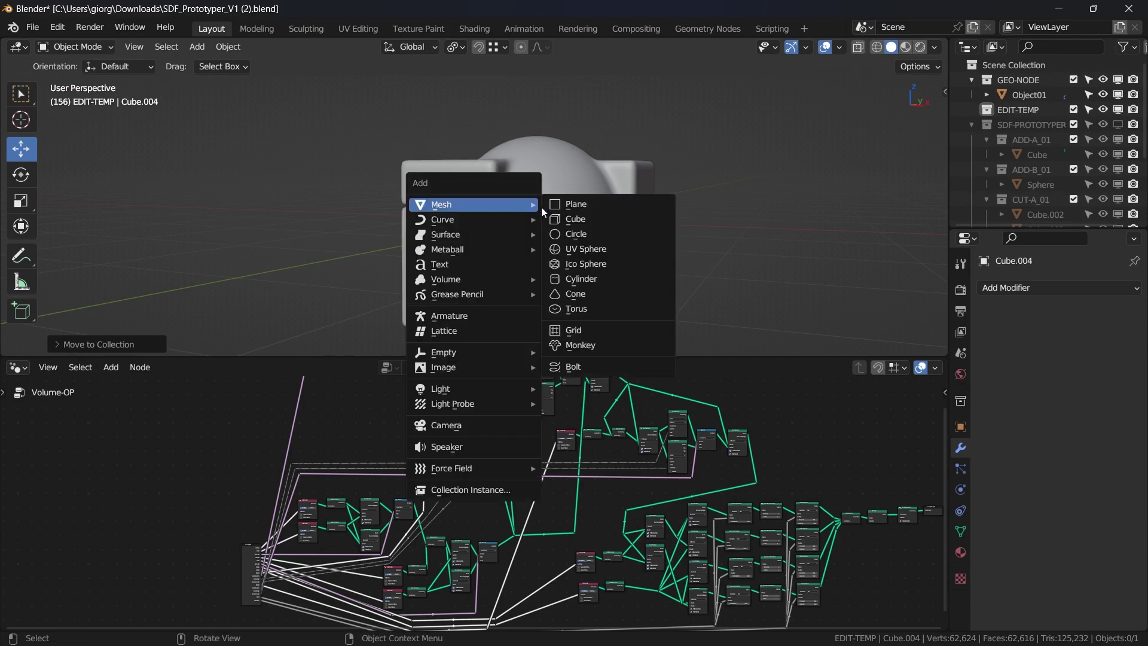
click(556, 220)
key(s)
key(z)
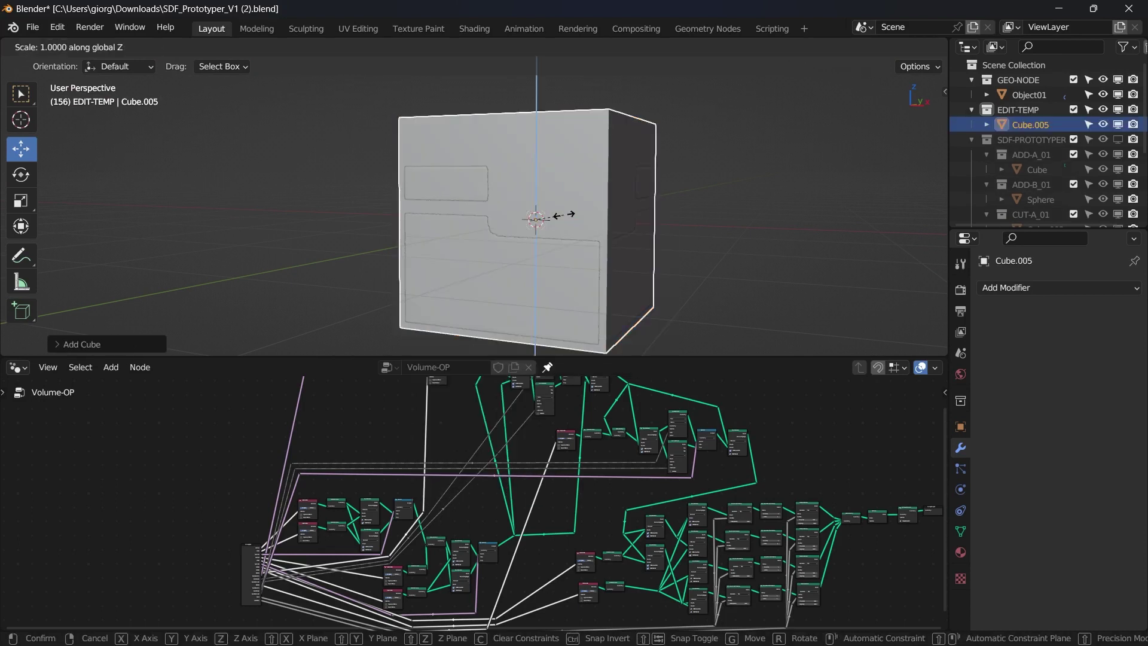
click(536, 217)
key(g)
key(z)
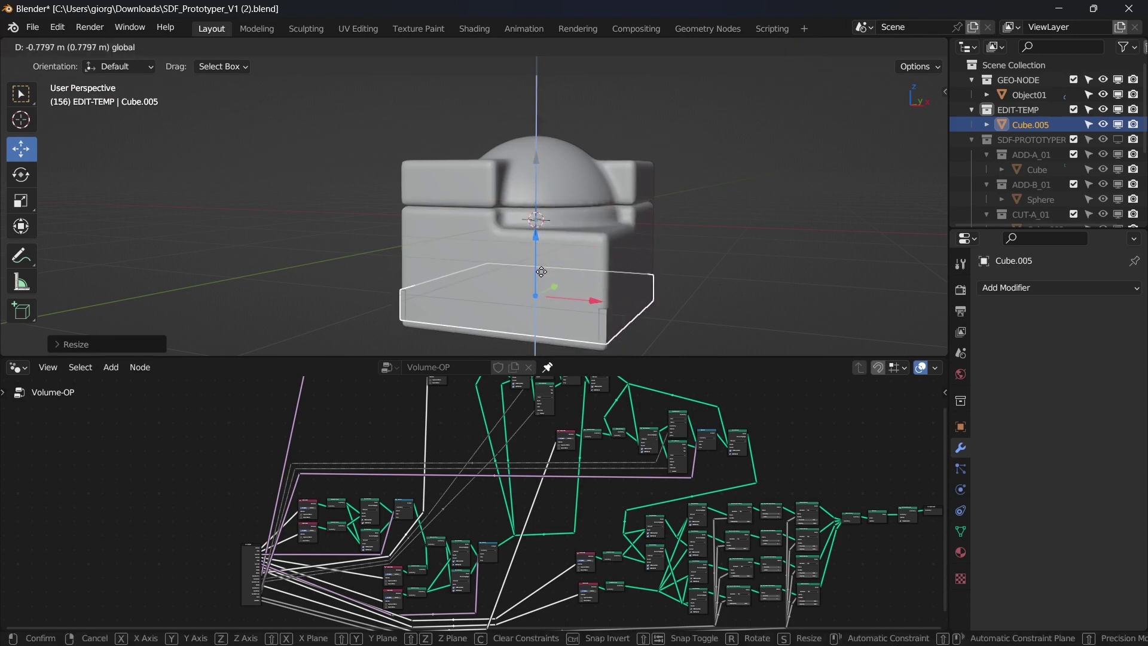
click(558, 275)
key(s)
click(637, 289)
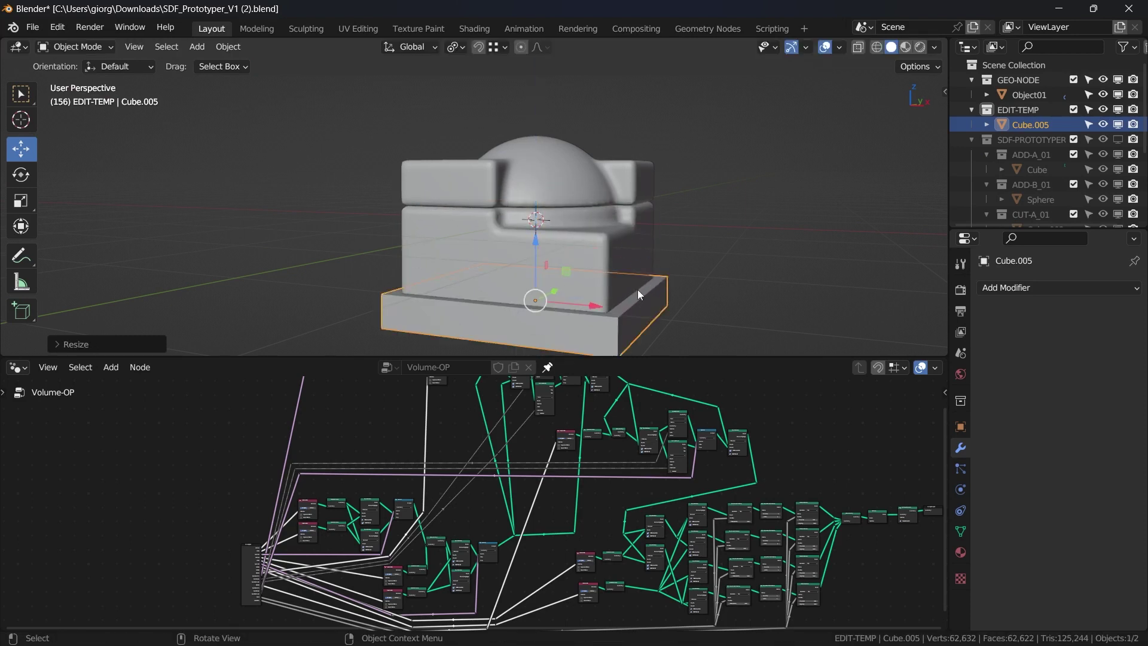
middle_drag(637, 290, 637, 246)
Save the file and choose INSET-A_01 as the slab's collection.
key(m)
mouse_move(636, 246)
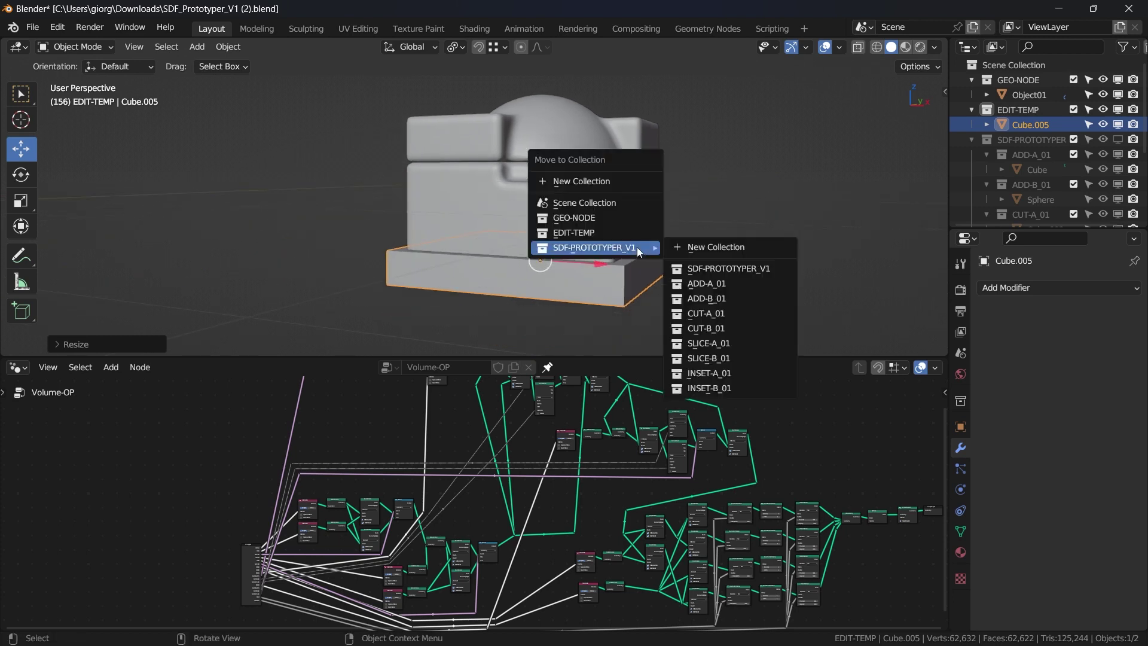
key(ctrl+s)
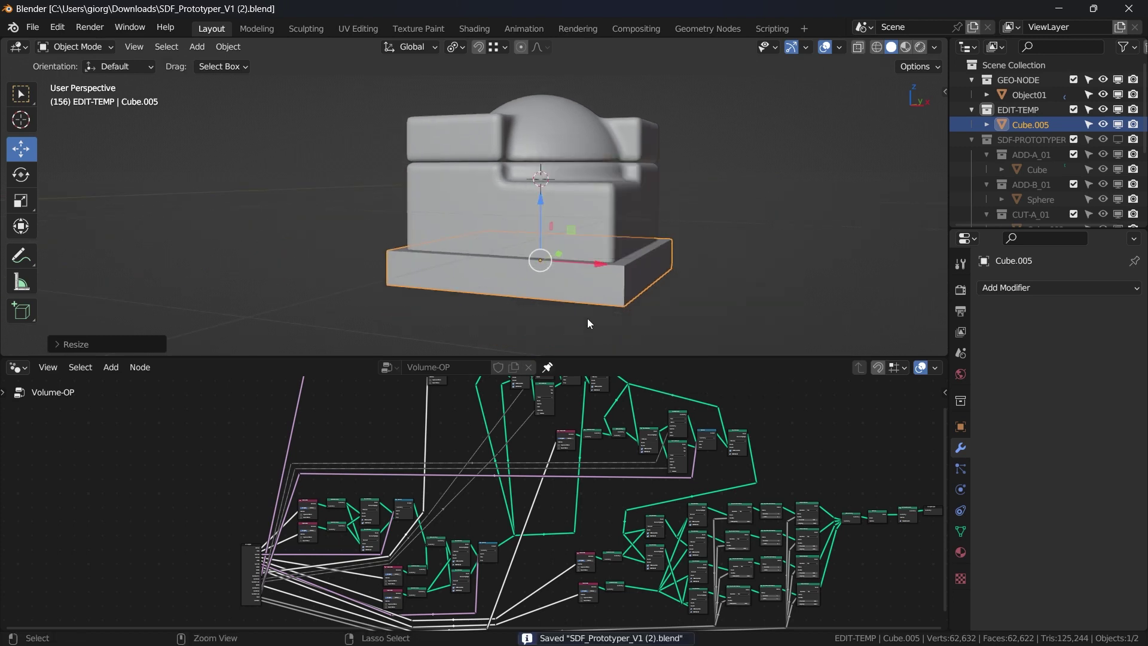
key(m)
mouse_move(595, 319)
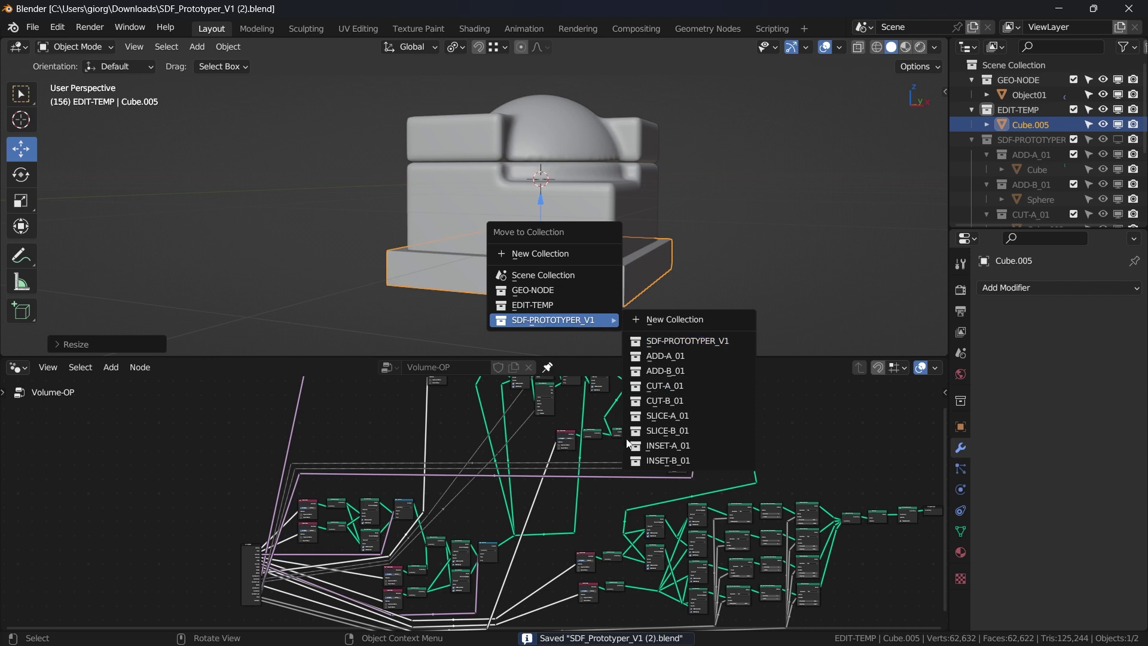
click(658, 447)
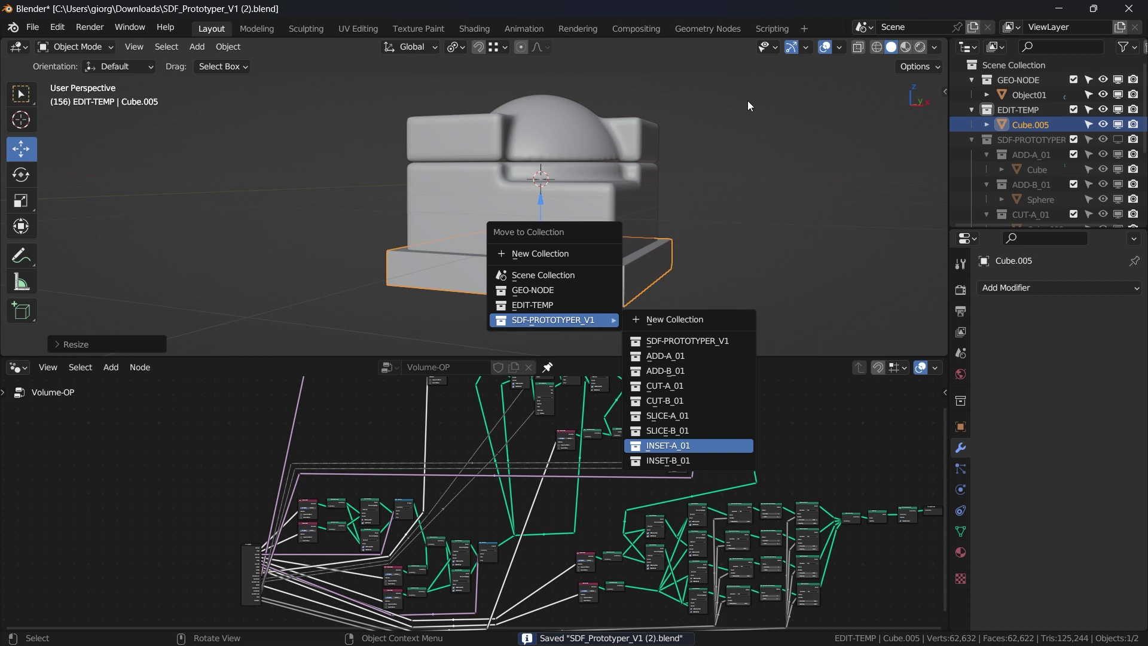
Confirm the slab's move to INSET-A_01, then stretch a new plane along X and extrude it up.
key(Return)
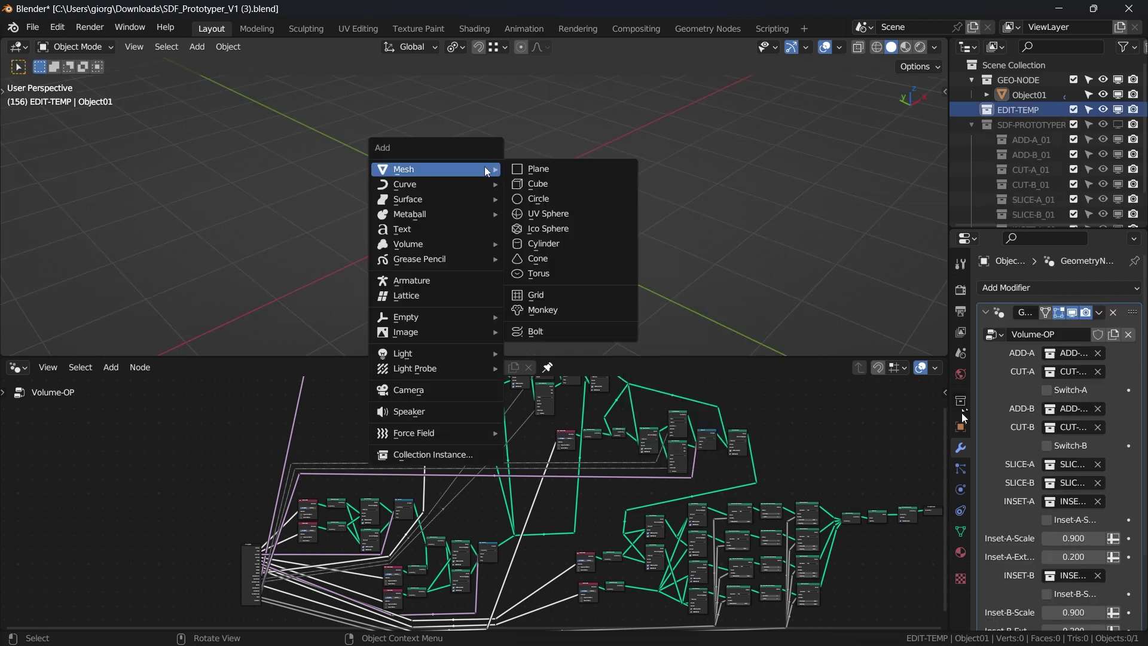
click(534, 174)
key(KP_7)
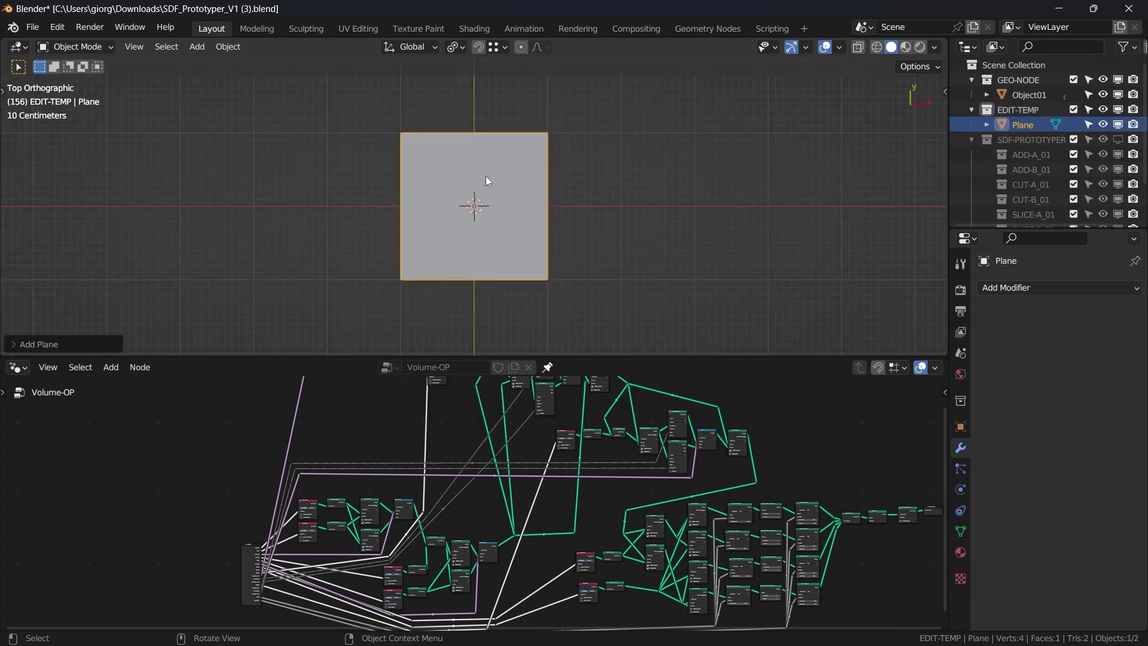
key(Tab)
key(s)
key(x)
click(376, 174)
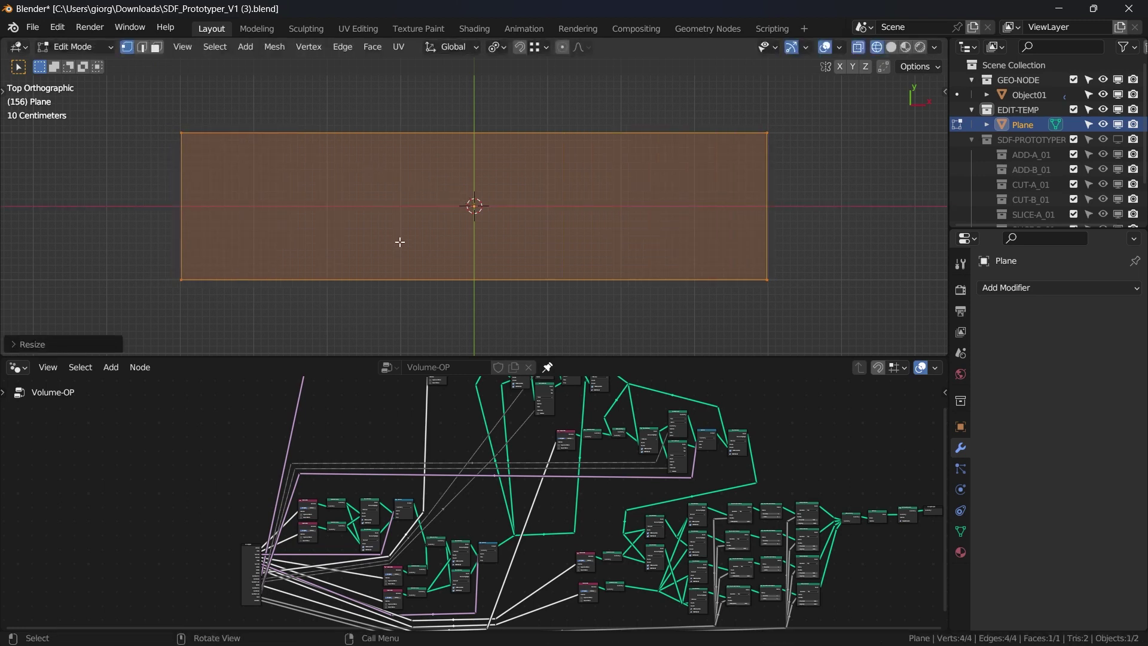
middle_drag(399, 242, 475, 242)
key(e)
key(z)
key(1)
click(476, 187)
Select the box's end-face edges in wireframe view and return to object mode.
mouse_move(476, 187)
middle_down()
mouse_move(538, 180)
mouse_move(708, 197)
middle_up()
key(2)
click(389, 230)
shift+click(359, 170)
key(z)
click(461, 240)
shift+click(620, 269)
mouse_move(399, 221)
shift+middle_down()
mouse_move(620, 269)
mouse_move(502, 221)
shift+middle_up()
click(628, 241)
key(Tab)
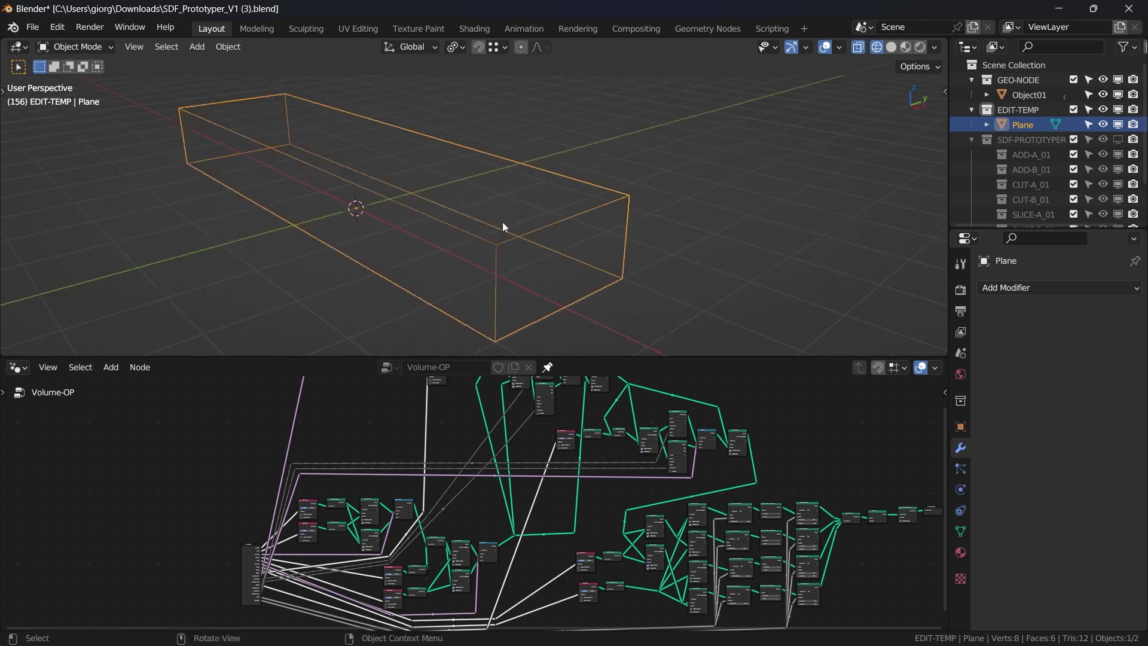
Add a Bevel modifier with 0.2 m amount and 12 segments, and apply it.
click(1058, 287)
click(804, 333)
key(z)
click(866, 313)
drag(1114, 368, 1126, 368)
drag(1083, 388, 1113, 387)
click(1084, 367)
text(0.2)
key(Return)
click(1098, 312)
click(1089, 329)
Put the rounded bar into the ADD-A_01 collection.
middle_drag(449, 269, 497, 257)
shift+middle_drag(257, 263, 473, 186)
key(m)
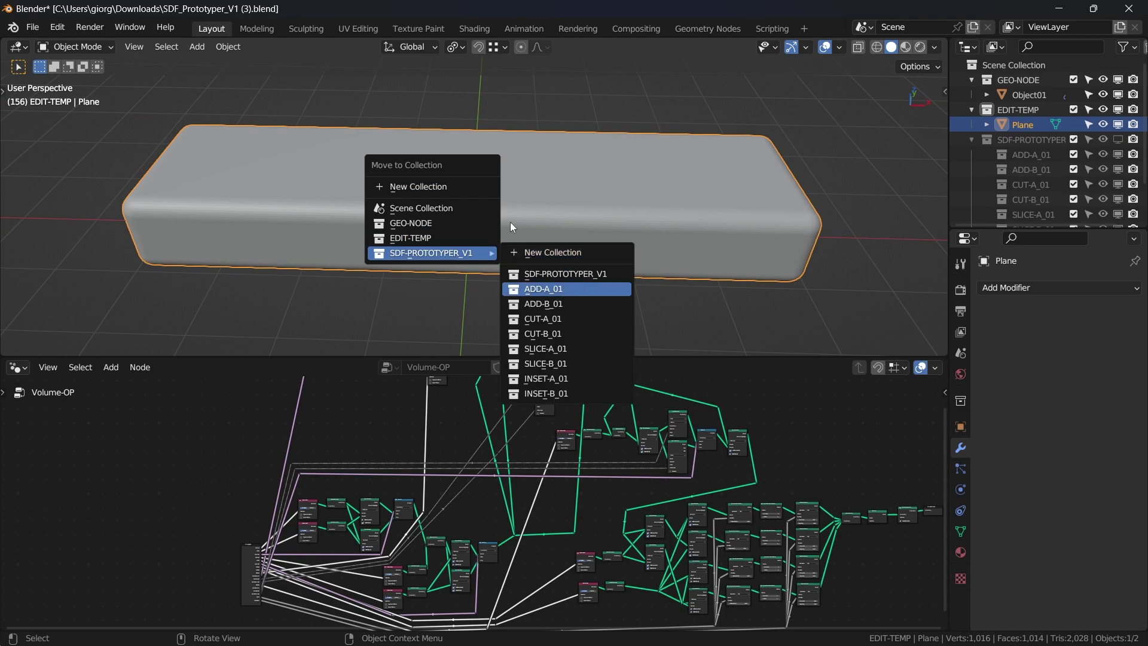
key(shift+a)
click(524, 214)
Raise the new cutter cube along Z and fine-tune its height in front wireframe view.
key(g)
key(z)
click(518, 162)
key(KP_1)
key(shift+z)
key(g)
key(z)
click(453, 195)
key(g)
key(z)
click(433, 213)
key(shift+z)
Select the cutter cube and narrow it along Y across the bar's middle.
middle_drag(508, 230, 517, 251)
click(519, 158)
middle_drag(519, 162, 518, 191)
click(510, 170)
key(s)
key(x)
click(519, 153)
key(s)
key(y)
click(531, 145)
Turn on see-through wireframe and send the cutter cube to the CUT-B_01 collection.
key(alt+z)
key(shift+z)
key(z)
click(534, 200)
mouse_move(472, 157)
middle_down()
mouse_move(532, 137)
mouse_move(487, 236)
mouse_move(492, 209)
mouse_move(373, 227)
middle_up()
key(m)
mouse_move(536, 210)
Add a cube, scale it down and raise it to sit on the bar's middle block.
key(shift+a)
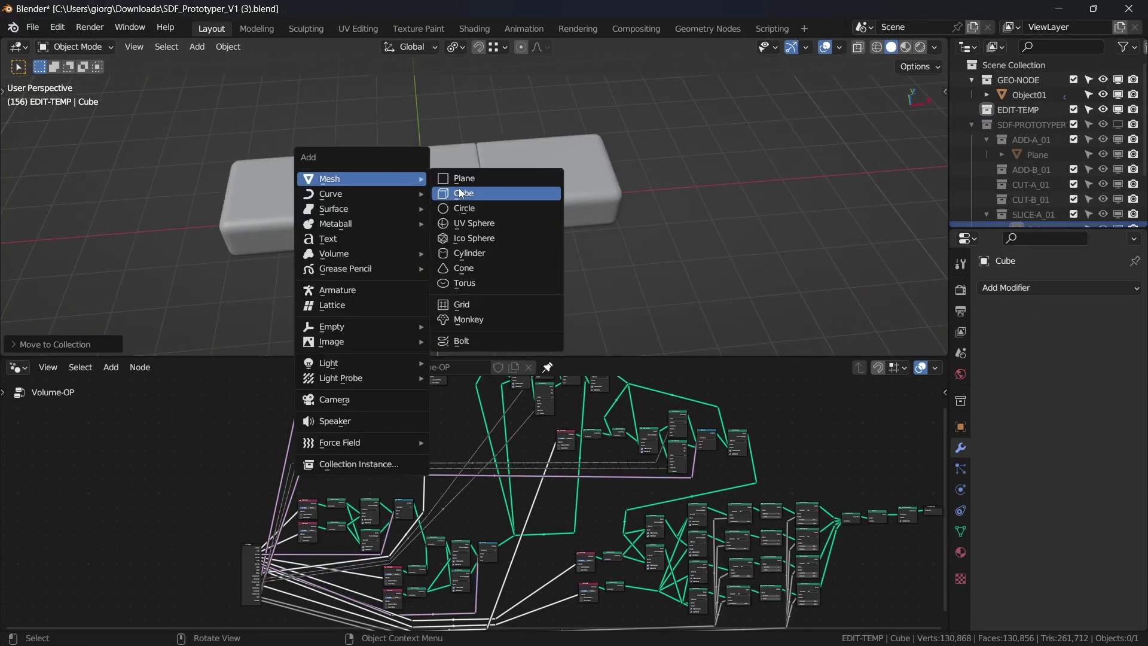
click(459, 192)
key(s)
click(544, 217)
key(g)
key(z)
click(541, 202)
middle_drag(514, 251, 476, 207)
key(g)
key(z)
click(475, 204)
key(KP_1)
scroll(474, 206, up, 5)
key(z)
key(z)
Move the cube into CUT-A_01 to cut a square pocket in the middle block.
key(m)
mouse_move(445, 222)
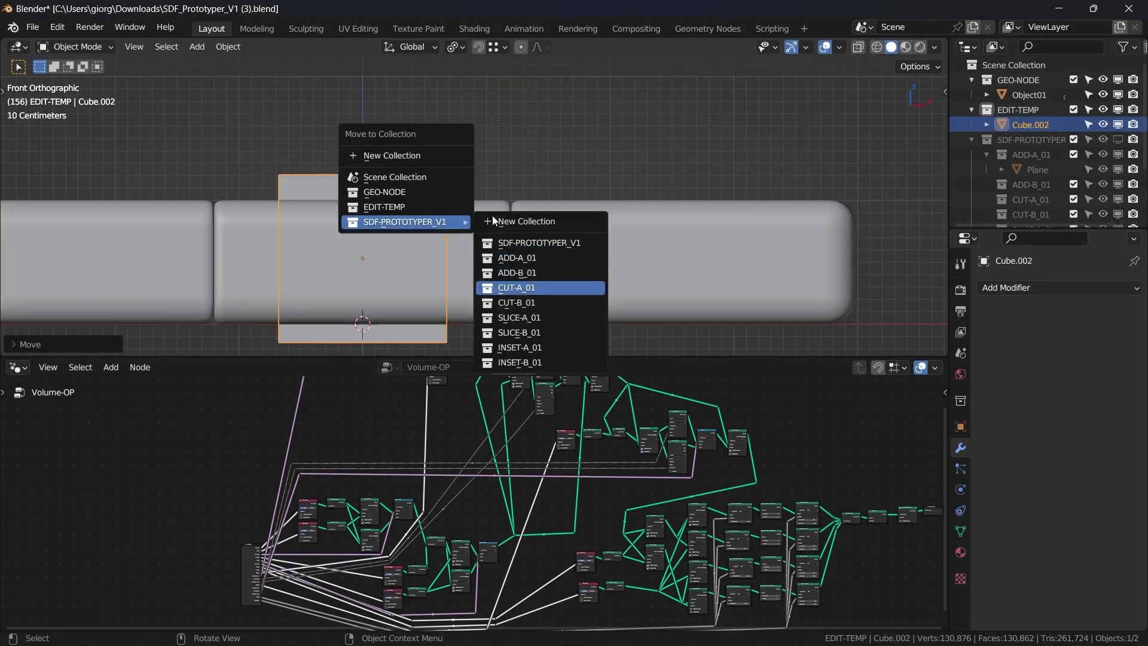
click(516, 288)
middle_drag(517, 287, 489, 199)
Add a circle, fill it with a face and extrude it vertically into a disc.
key(shift+a)
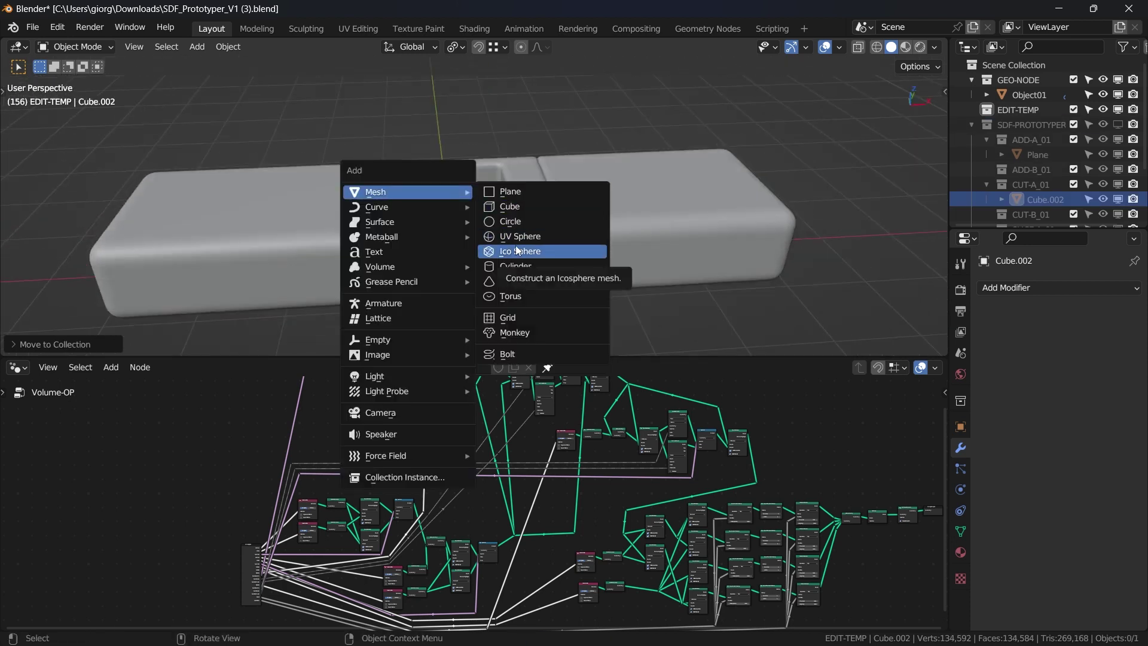
click(502, 222)
scroll(478, 231, down, 2)
key(Tab)
key(1)
key(f)
key(e)
click(435, 233)
key(shift+z)
mouse_move(467, 257)
middle_down()
mouse_move(486, 241)
mouse_move(479, 265)
middle_up()
key(alt+z)
key(g)
key(z)
click(486, 223)
Raise the disc in object mode and give it smooth shading.
key(Tab)
key(shift+z)
key(g)
key(z)
click(478, 217)
key(t)
right_click(438, 186)
click(438, 201)
click(21, 148)
Position the disc on top of the left block and shrink it to fit.
drag(513, 211, 361, 221)
drag(293, 191, 294, 207)
key(KP_7)
shift+middle_drag(361, 347, 447, 257)
key(s)
click(418, 223)
middle_drag(420, 221, 432, 150)
drag(389, 180, 390, 172)
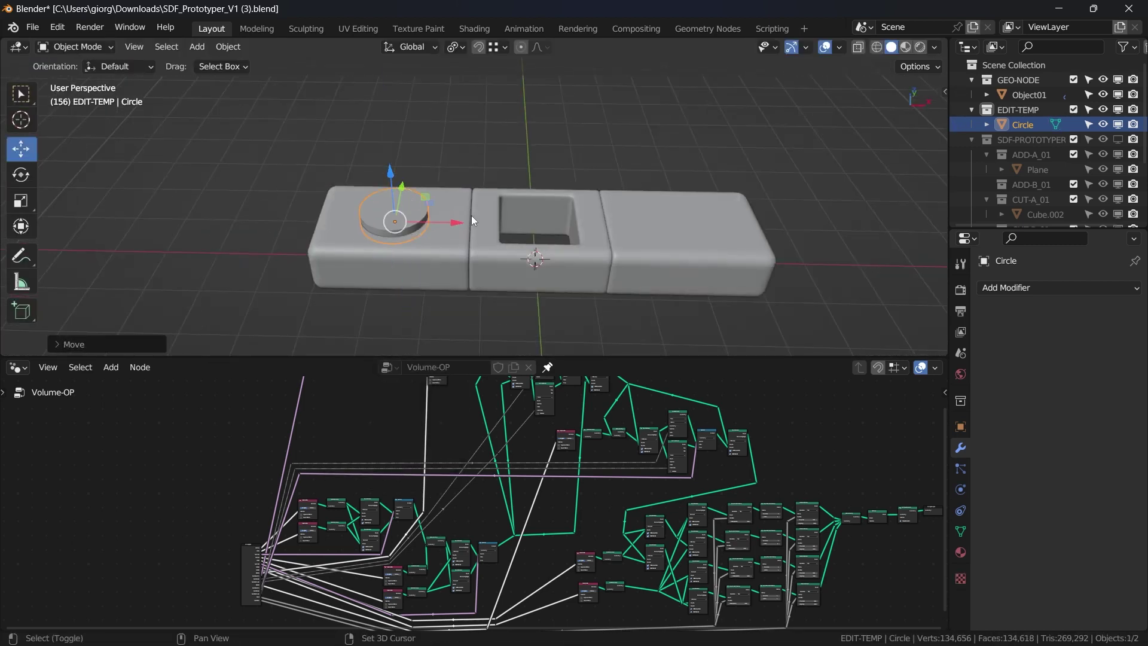
Add a Mirror modifier to the disc so a copy sits on the right block.
key(shift+d)
right_click(469, 216)
key(Delete)
key(shift+a)
mouse_move(473, 199)
click(533, 215)
click(412, 216)
click(1040, 287)
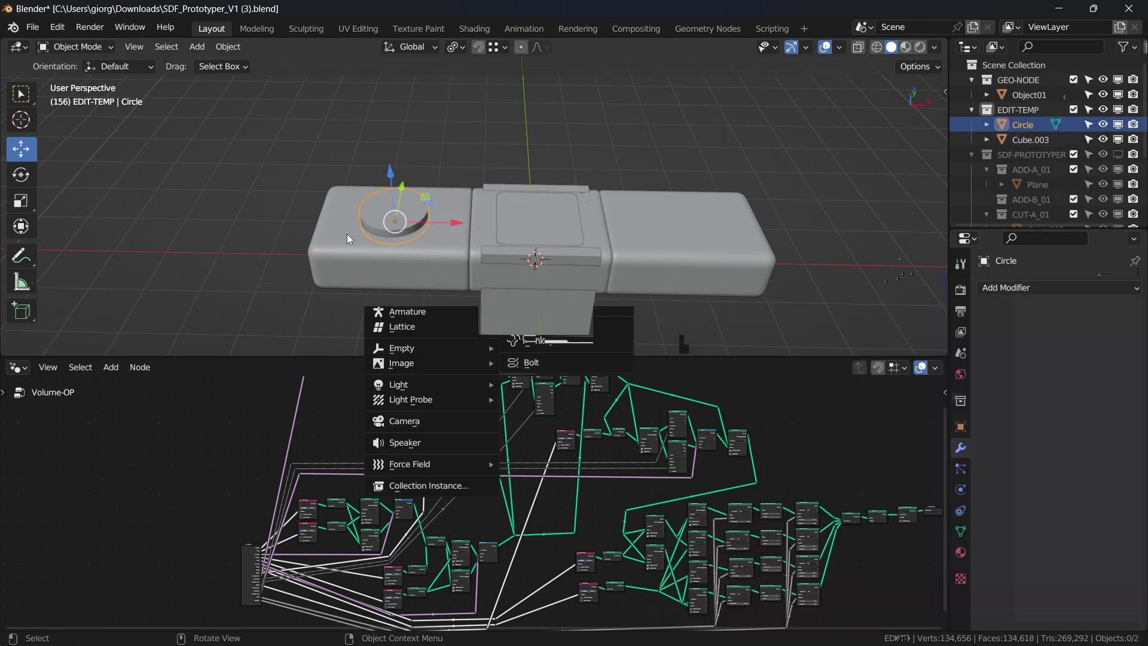
click(1058, 288)
click(717, 446)
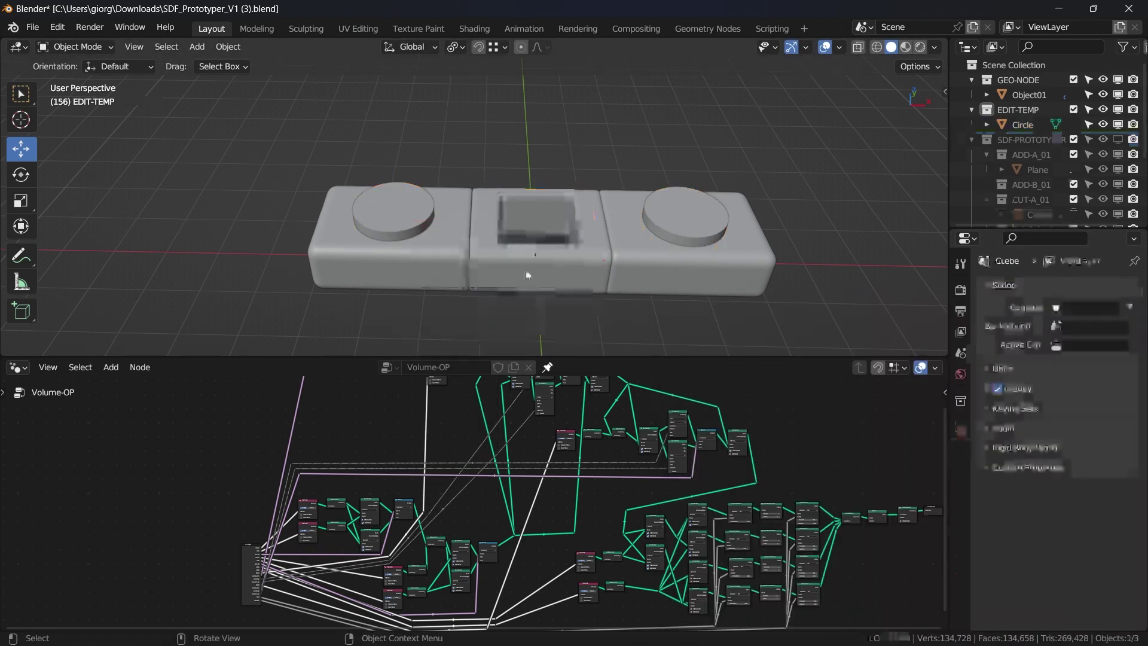
Move the disc into its collection so the end blocks get shallow circular recesses.
key(m)
mouse_move(520, 226)
click(628, 341)
middle_drag(628, 340, 404, 196)
Add a small cylinder and place it at the left disc's edge, scaled down.
key(shift+a)
mouse_move(412, 196)
click(475, 225)
drag(532, 231, 547, 166)
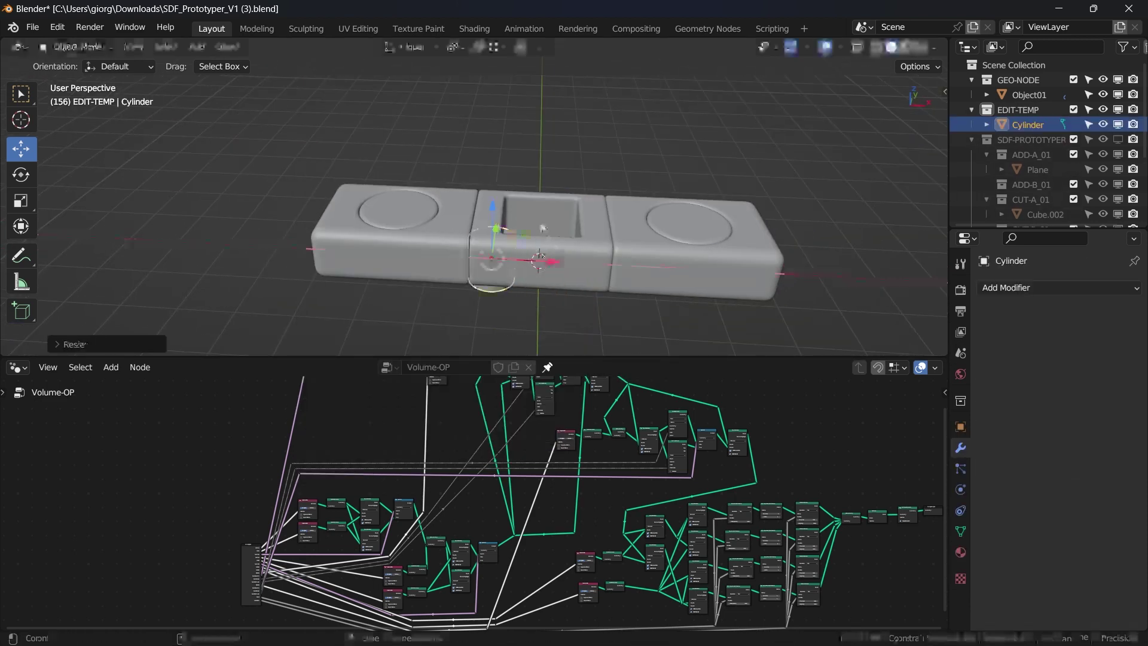
drag(555, 241, 479, 264)
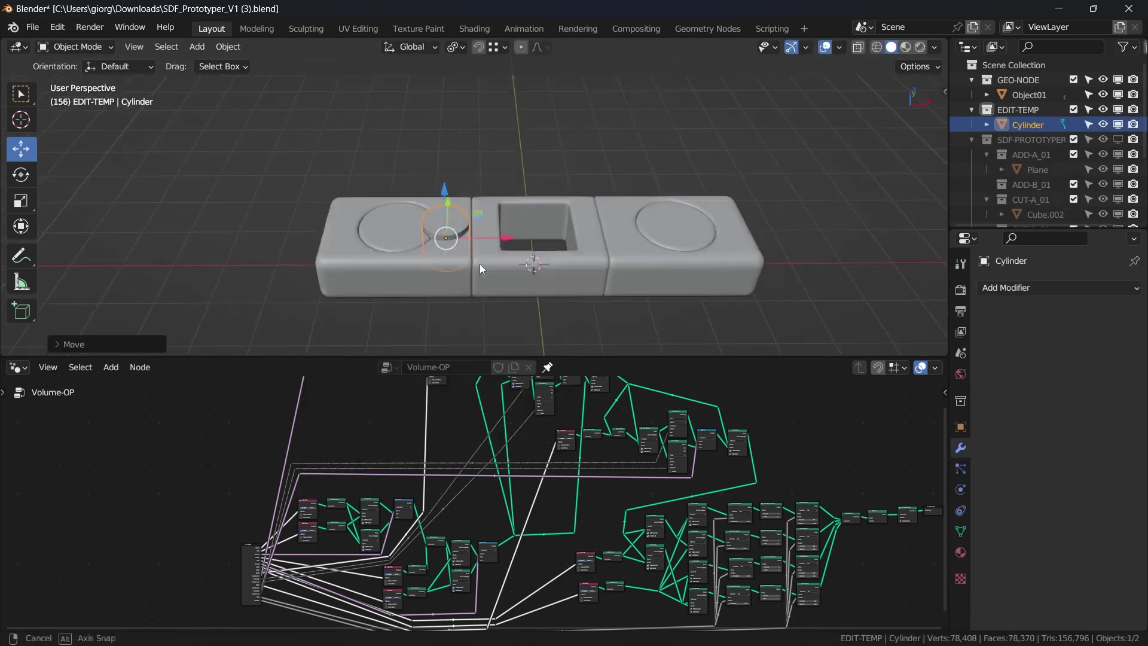
middle_drag(479, 264, 535, 278)
drag(428, 244, 442, 248)
scroll(499, 179, up, 4)
key(s)
key(z)
click(577, 159)
key(s)
click(511, 160)
Lower the cylinder into the bar's top and move it into CUT-A_01.
key(KP_7)
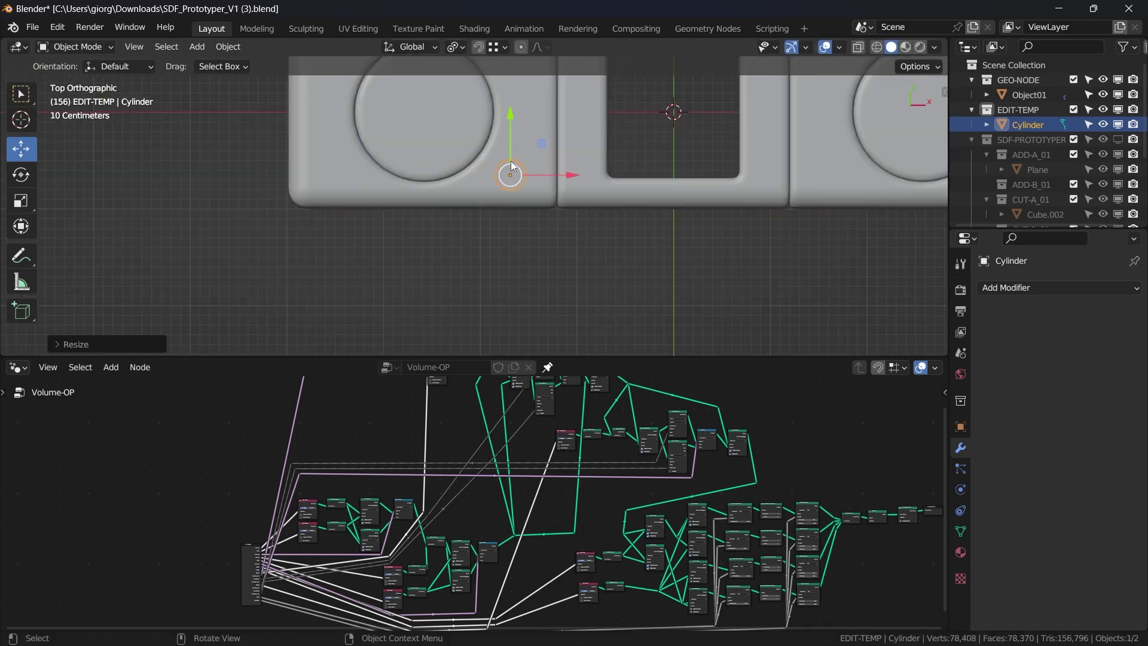
middle_drag(511, 160, 437, 162)
key(alt+z)
key(KP_1)
key(g)
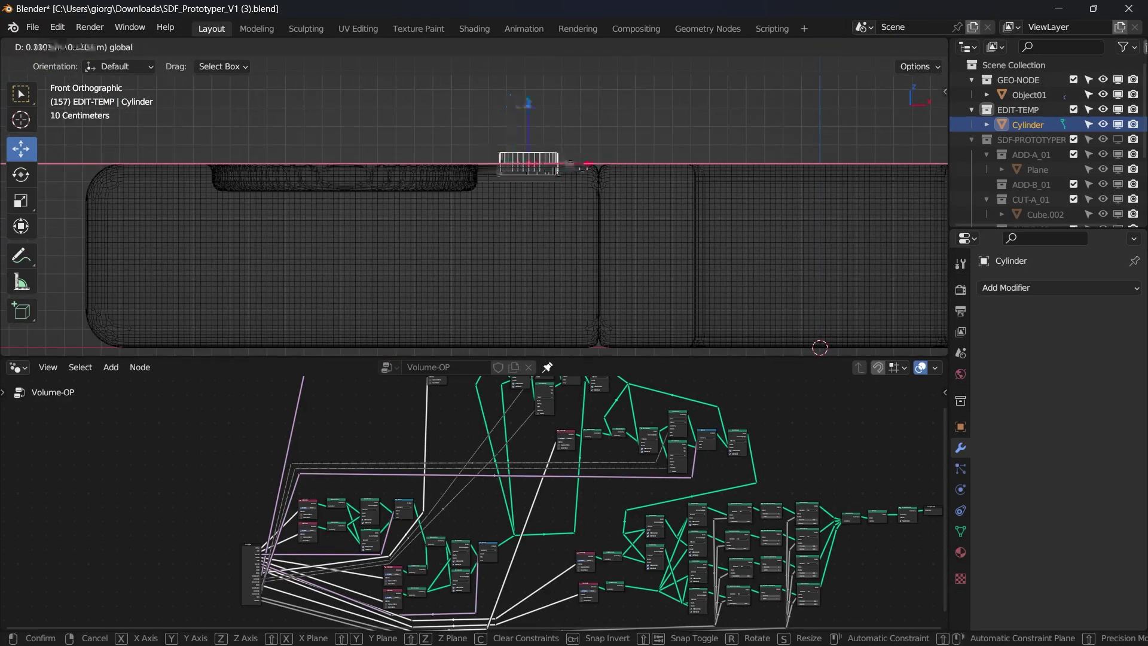
drag(583, 168, 584, 168)
key(alt+z)
click(630, 258)
middle_drag(520, 162, 586, 248)
click(519, 187)
key(m)
mouse_move(544, 223)
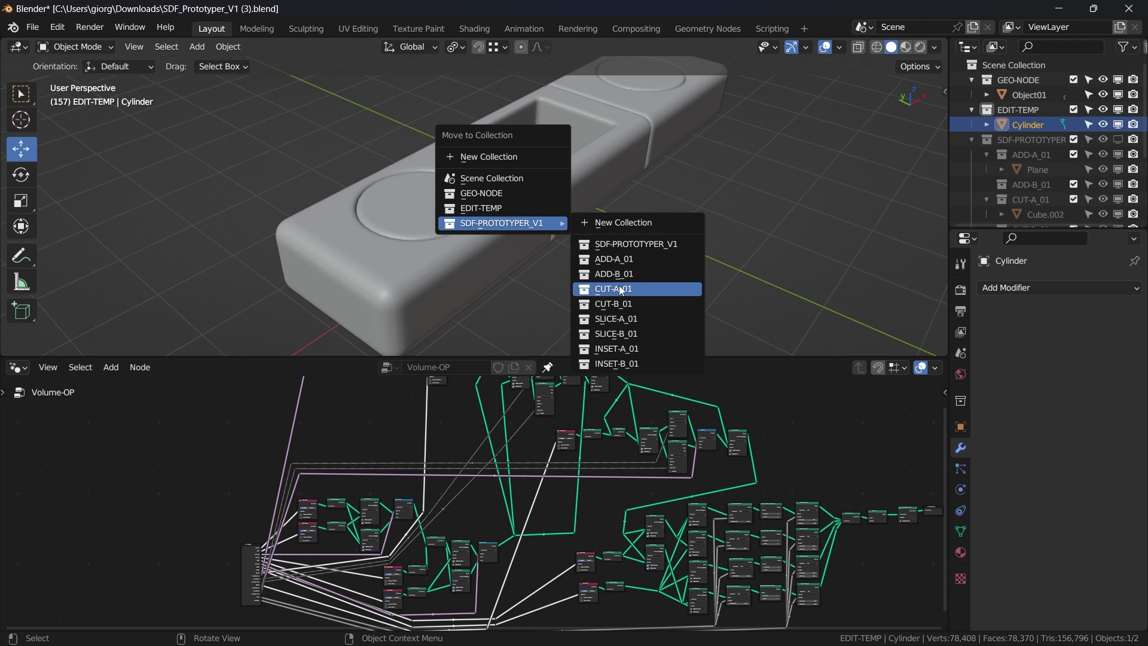
key(Return)
middle_drag(485, 295, 557, 181)
Add a cone and move it over the left block.
key(shift+a)
mouse_move(557, 182)
click(625, 271)
drag(656, 160, 649, 122)
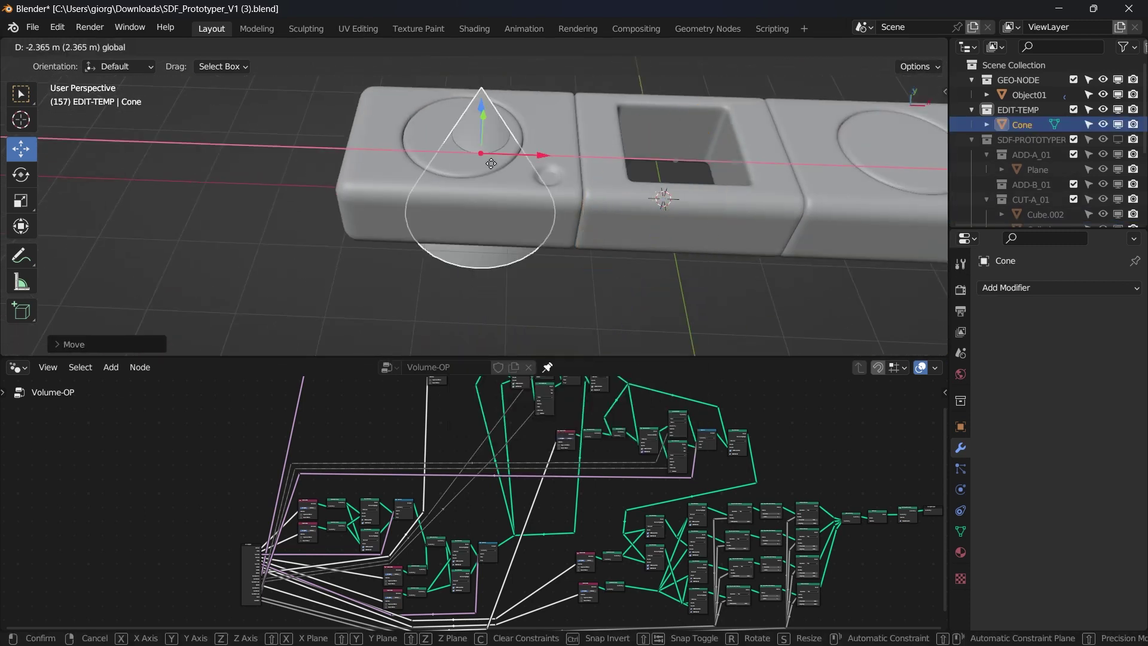